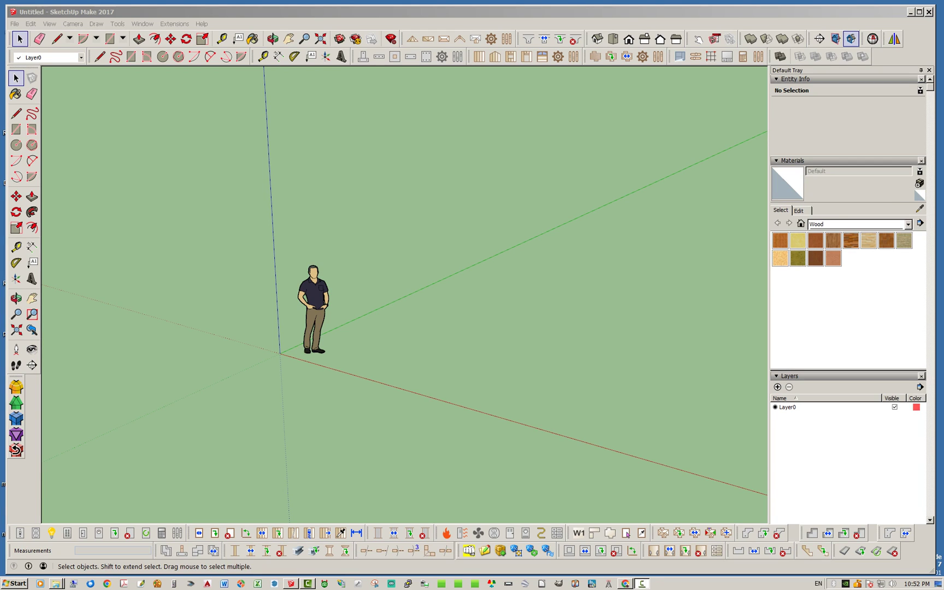
# - Bring the Chrome window into view and enlarge it to examine the Medeek Floor documentation page
pyautogui.moveTo(0, 81)
pyautogui.mouseDown()
pyautogui.moveTo(485, 81)
pyautogui.moveTo(510, 46)
pyautogui.moveTo(483, 25)
pyautogui.mouseUp()
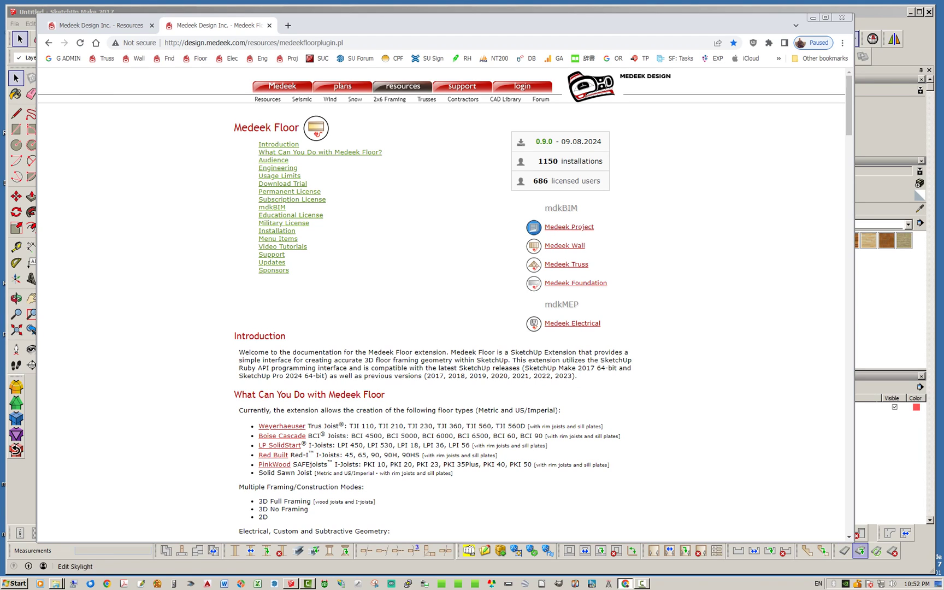
pyautogui.moveTo(854, 541); pyautogui.dragTo(878, 559)
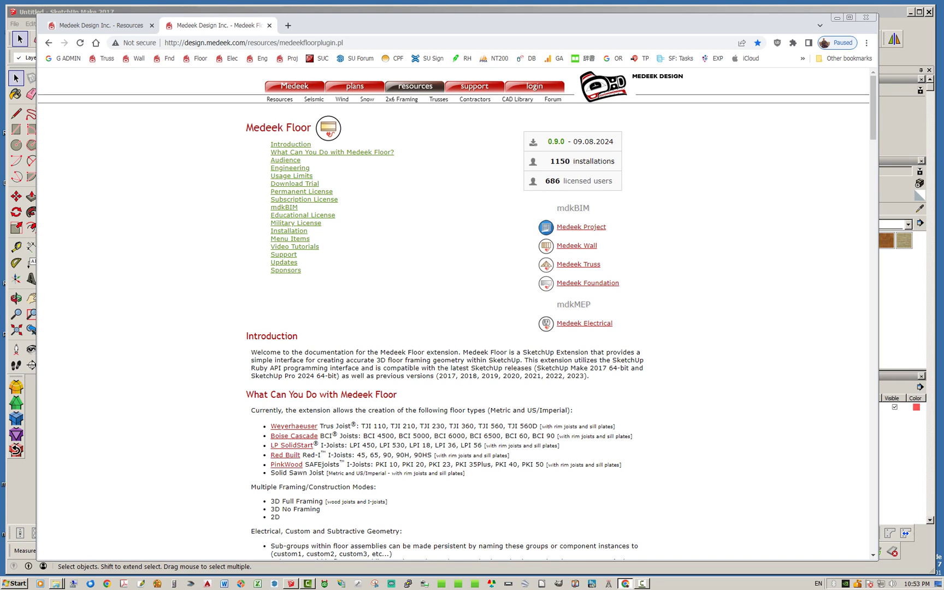
pyautogui.scroll(-1, 456, 314)
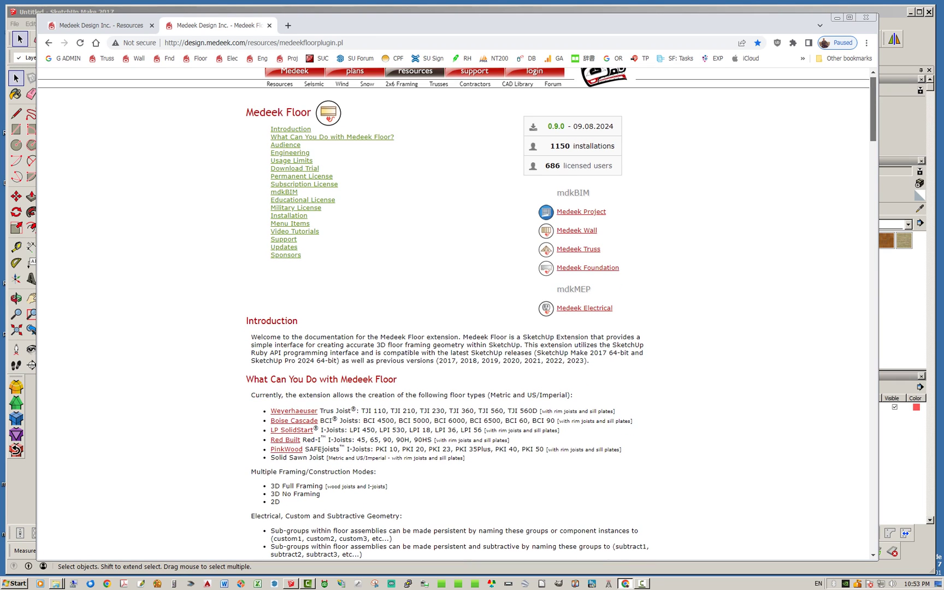
# - Review the Medeek BIM extensions on the Resources page, then move the browser away to return to SketchUp
pyautogui.hotkey('ctrl', 'shift', 'Tab')
pyautogui.moveTo(456, 22); pyautogui.dragTo(456, 16)
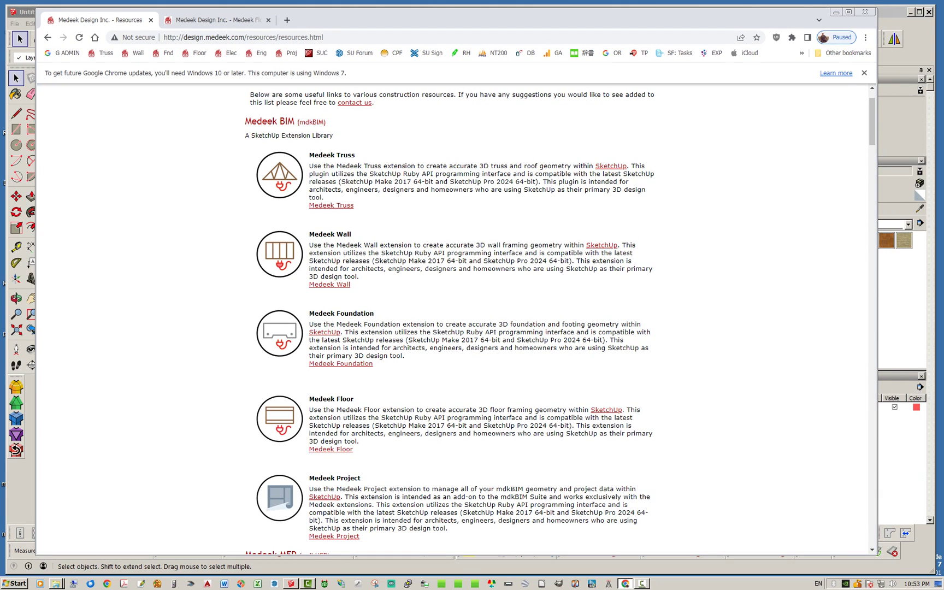
pyautogui.moveTo(872, 121); pyautogui.dragTo(872, 124)
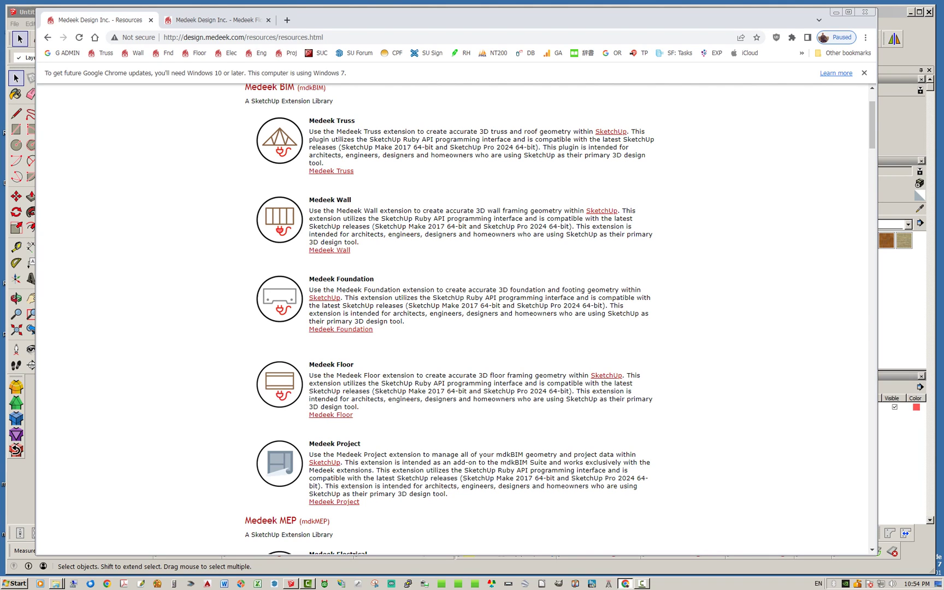
pyautogui.moveTo(457, 16); pyautogui.dragTo(463, 16)
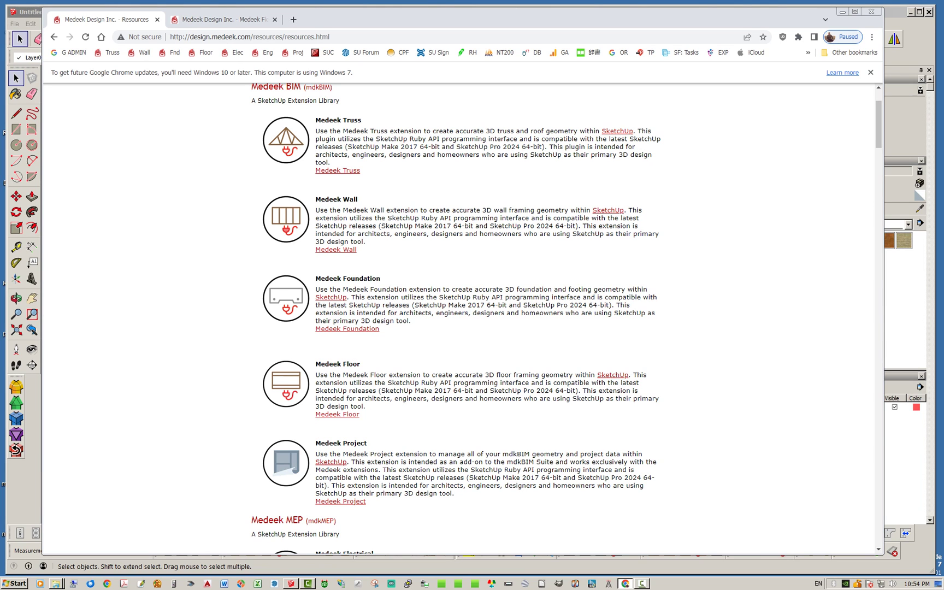
pyautogui.moveTo(437, 16)
pyautogui.mouseDown()
pyautogui.moveTo(459, 15)
pyautogui.moveTo(432, 20)
pyautogui.mouseUp()
pyautogui.moveTo(541, 23); pyautogui.dragTo(0, 26)
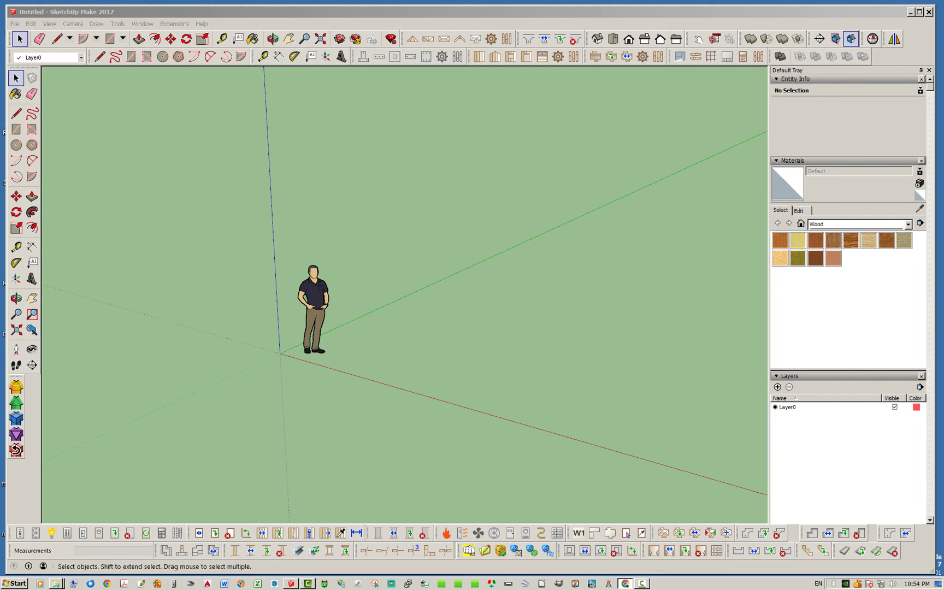
# - Inspect the Medeek Floor toolset and open its Global Settings to review the general options, including Subtractive Geometry
pyautogui.moveTo(587, 56); pyautogui.dragTo(453, 142)
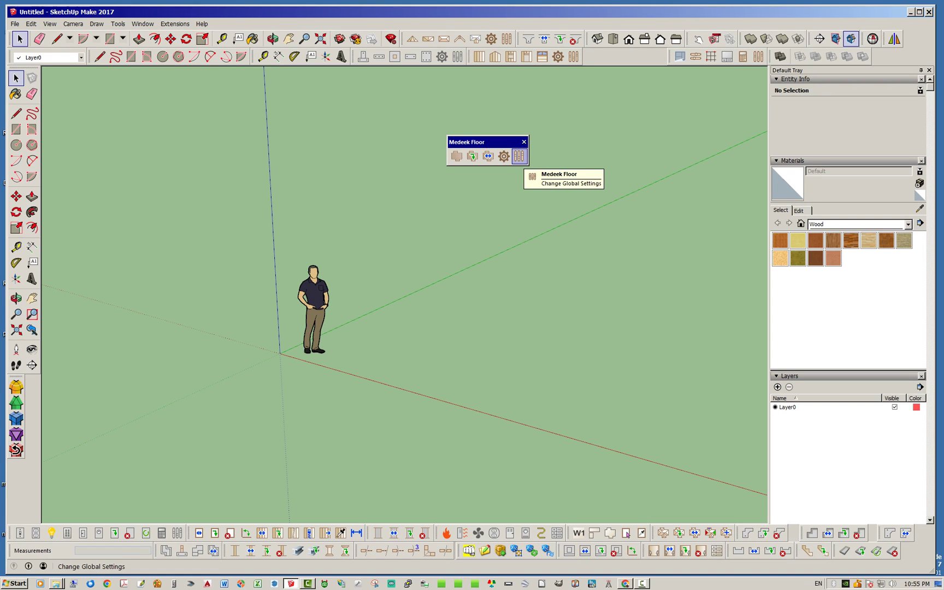
pyautogui.moveTo(486, 141); pyautogui.dragTo(628, 54)
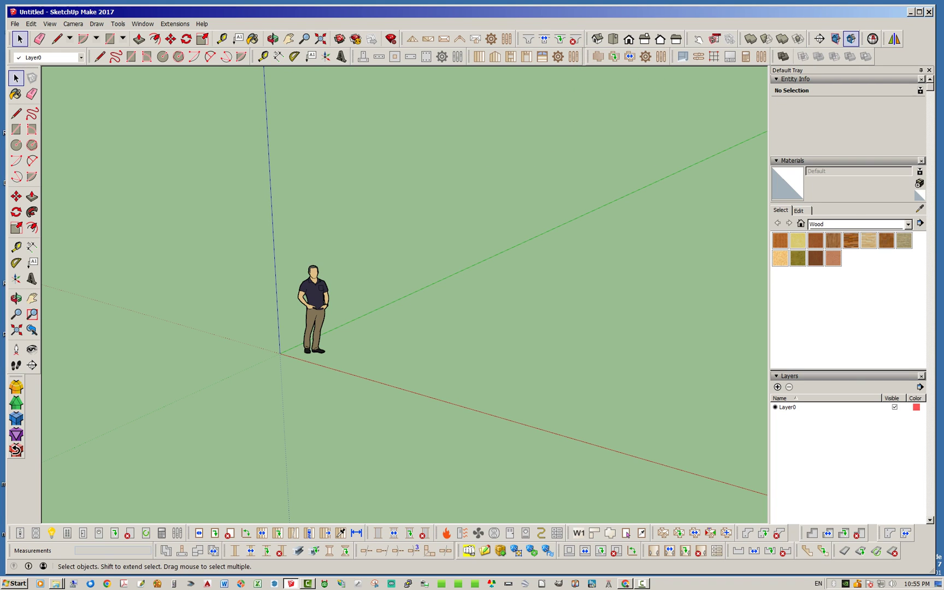
pyautogui.click(660, 56)
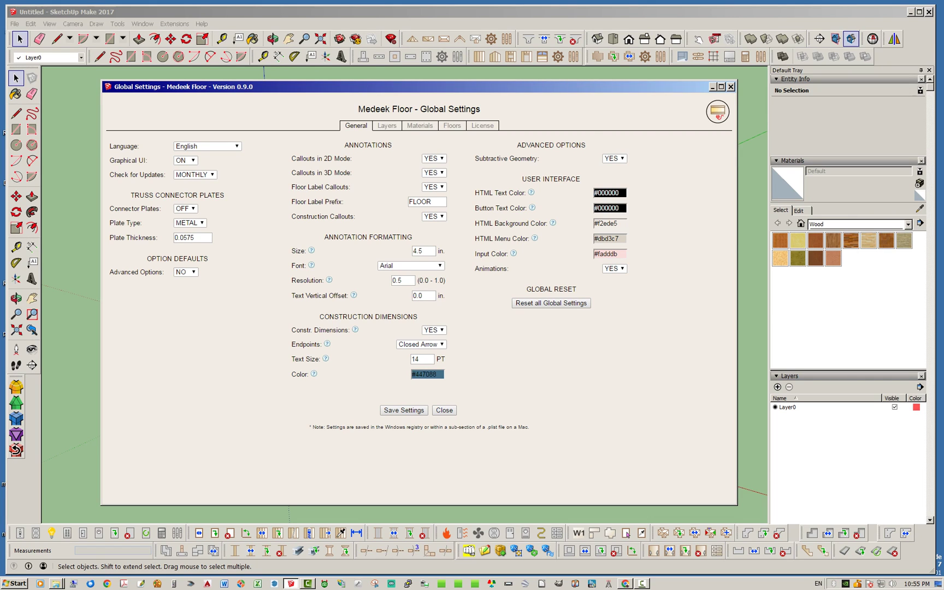
pyautogui.click(614, 158)
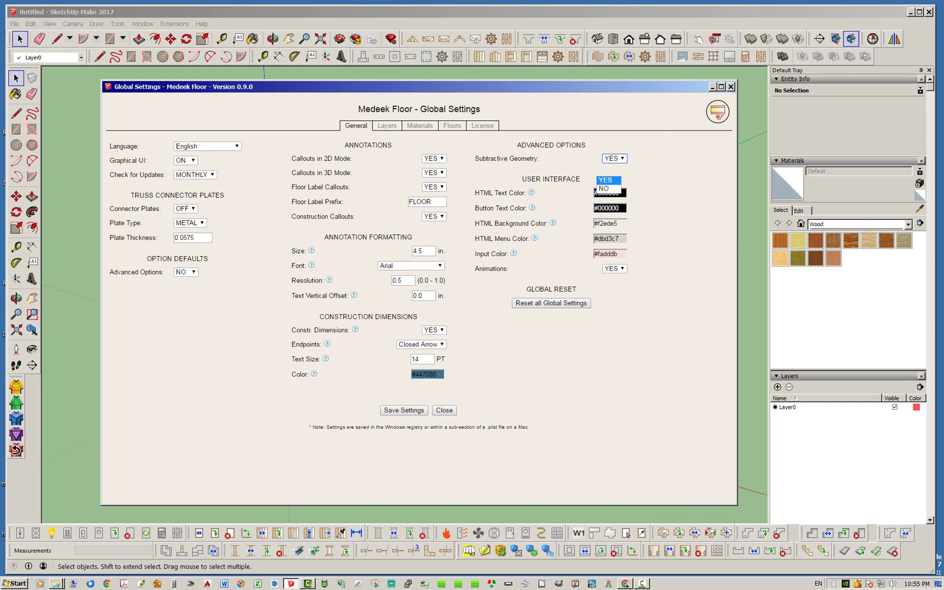
pyautogui.press('Escape')
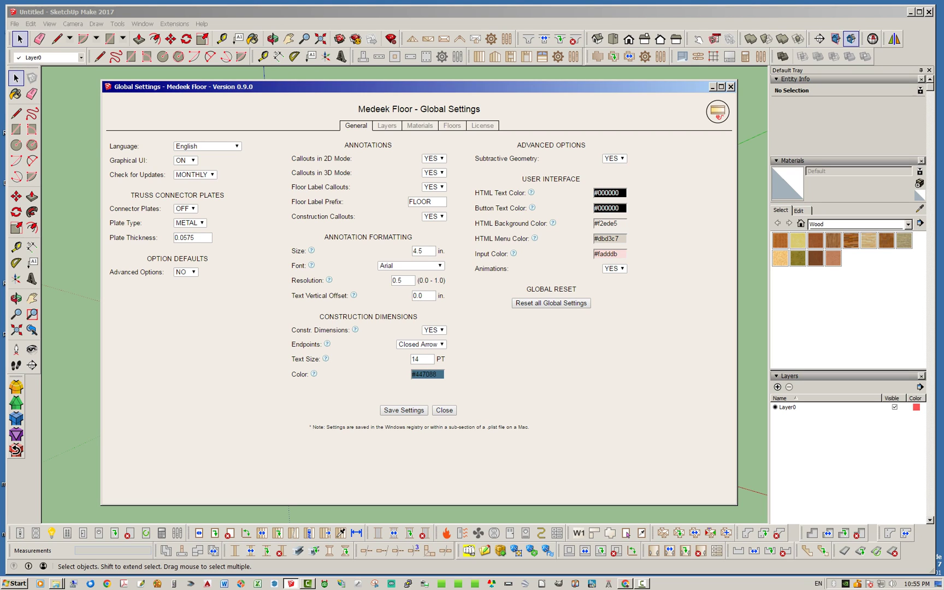
# - Review the floor layer names and keep Custom Layers set to ON
pyautogui.click(386, 125)
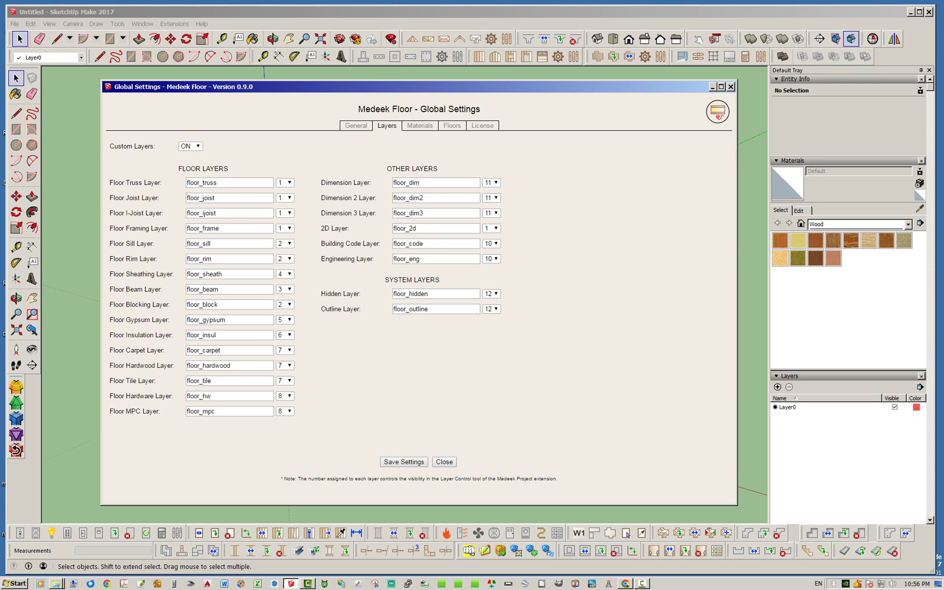
pyautogui.click(190, 146)
pyautogui.click(187, 154)
# - Review the material settings with RGB inputs shown, followed by the floor construction and license settings
pyautogui.click(419, 125)
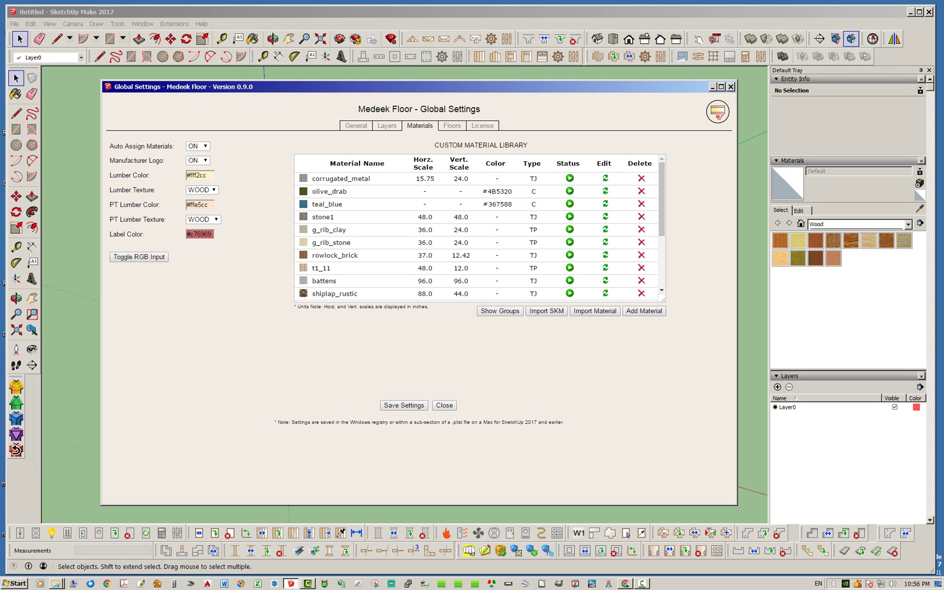
pyautogui.click(139, 257)
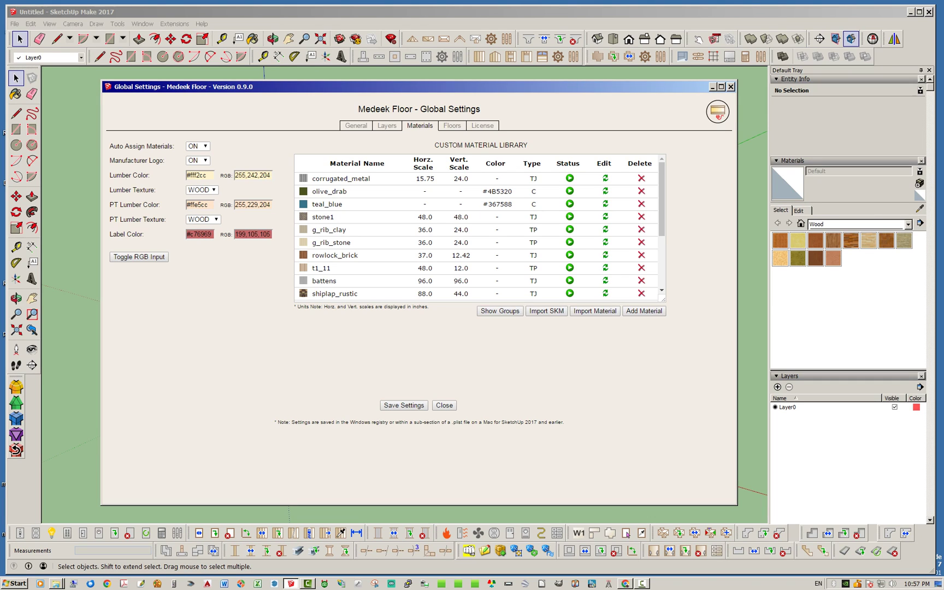
pyautogui.click(451, 125)
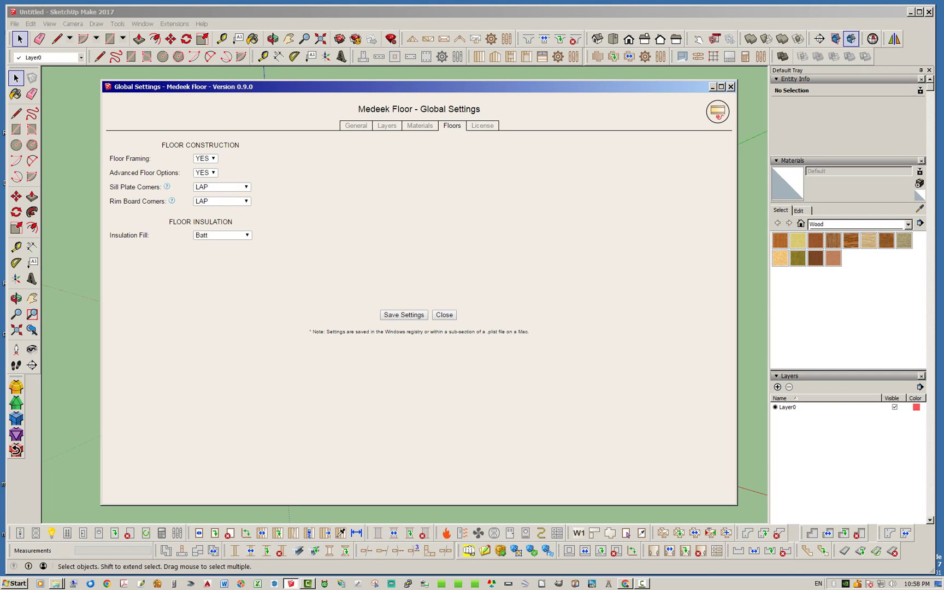
pyautogui.click(482, 125)
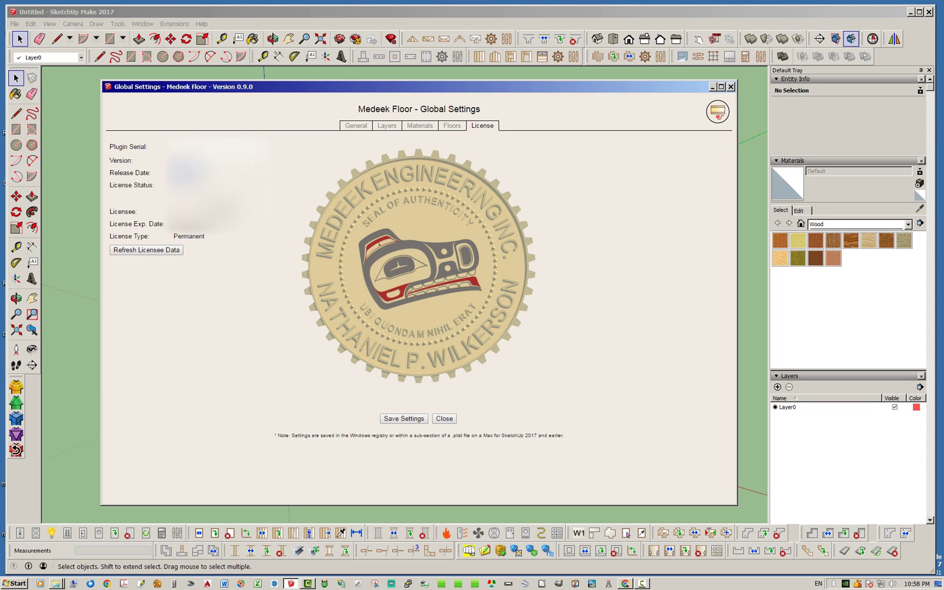
pyautogui.click(355, 125)
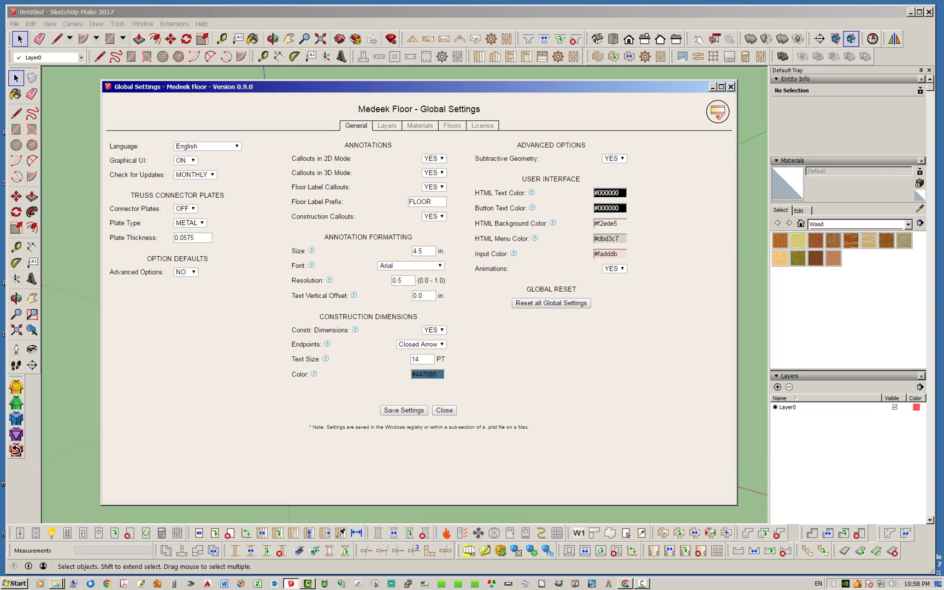
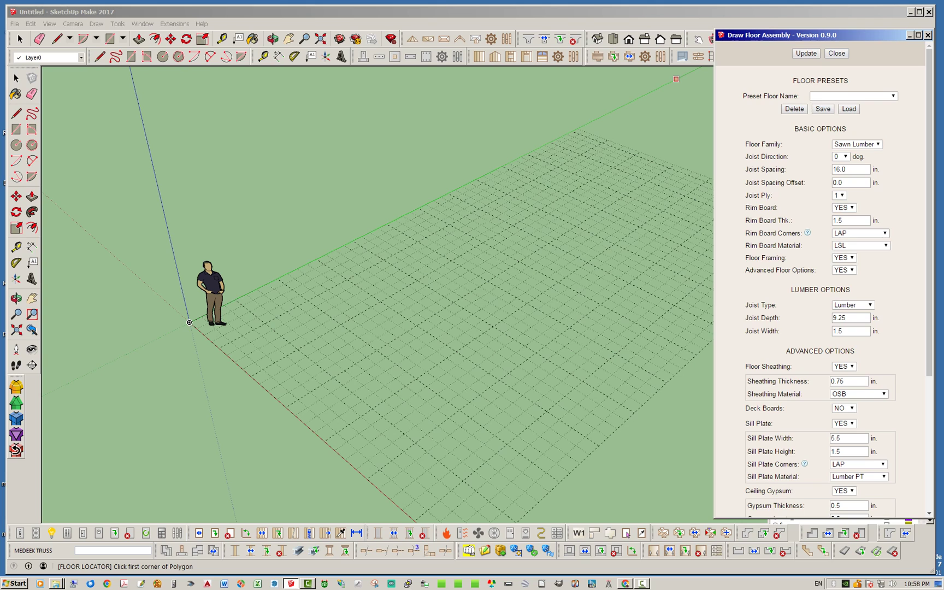
# - Review the Draw Floor Assembly options, set the floor family to I-Joist and apply the update
pyautogui.moveTo(812, 35); pyautogui.dragTo(809, 26)
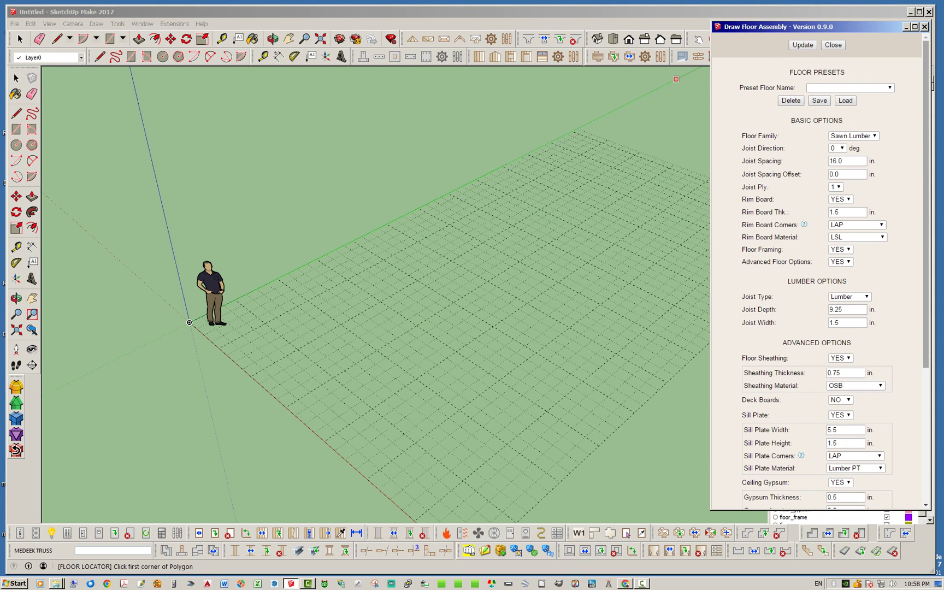
pyautogui.scroll(-5, 820, 273)
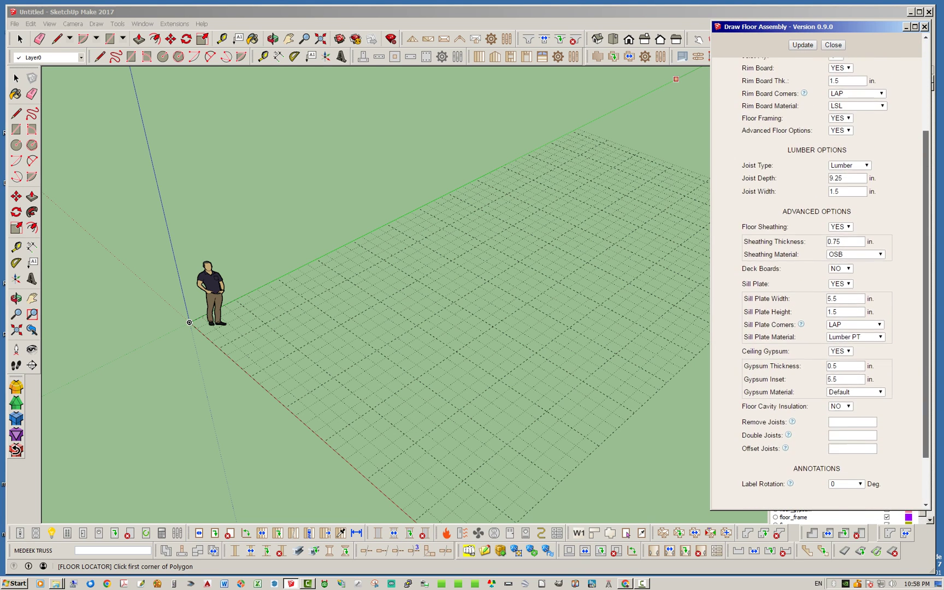
pyautogui.scroll(5, 820, 274)
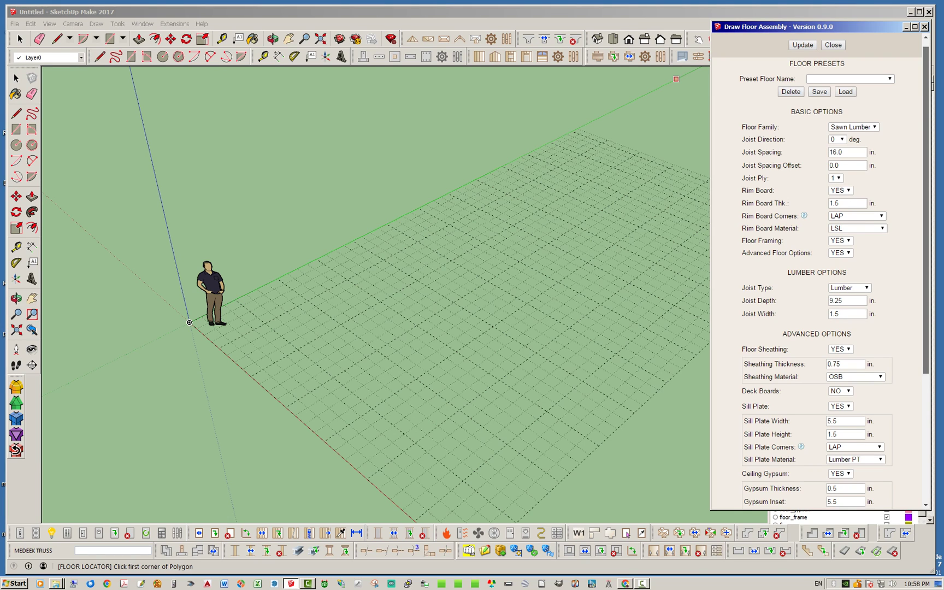
pyautogui.scroll(1, 819, 273)
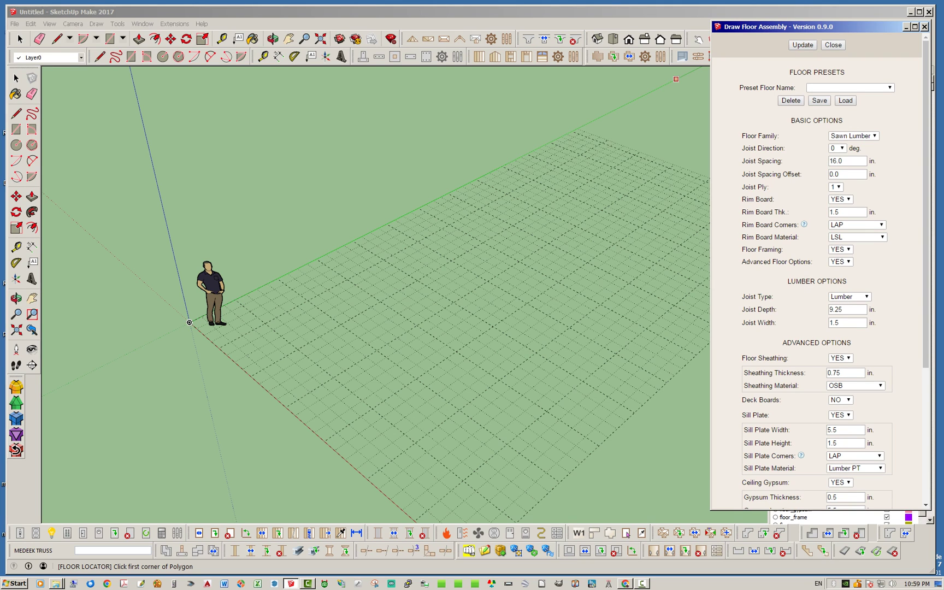
pyautogui.click(854, 136)
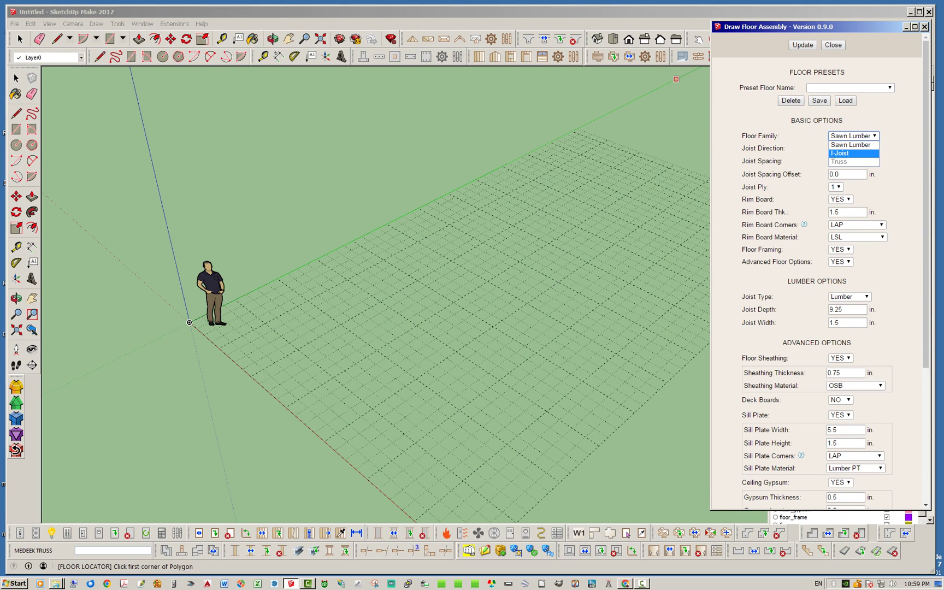
pyautogui.click(851, 145)
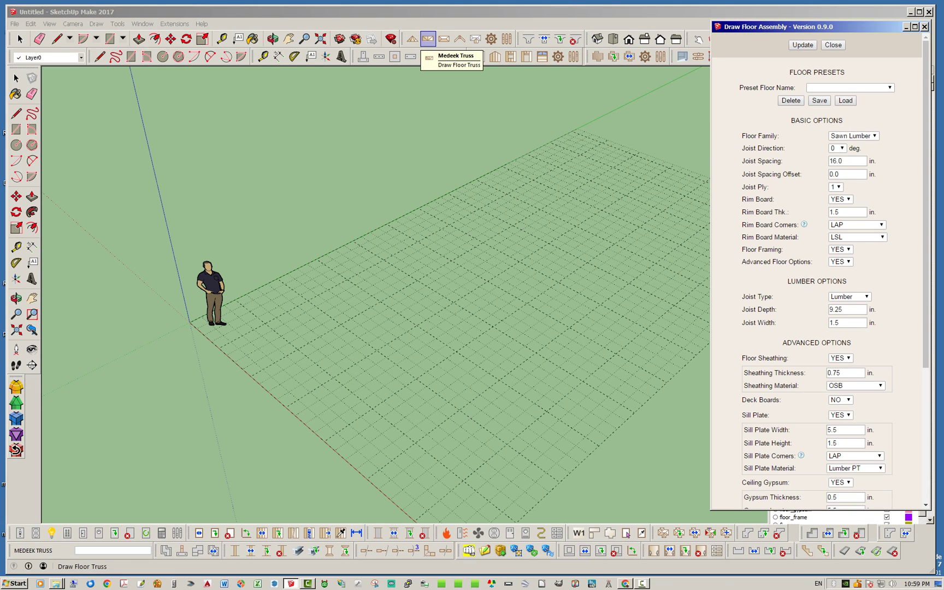
pyautogui.click(428, 39)
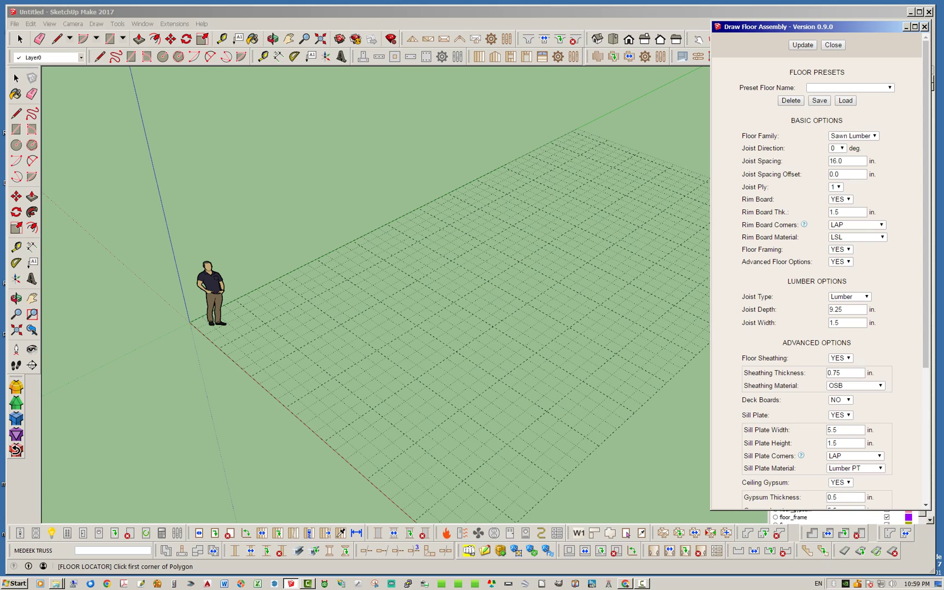
pyautogui.click(853, 135)
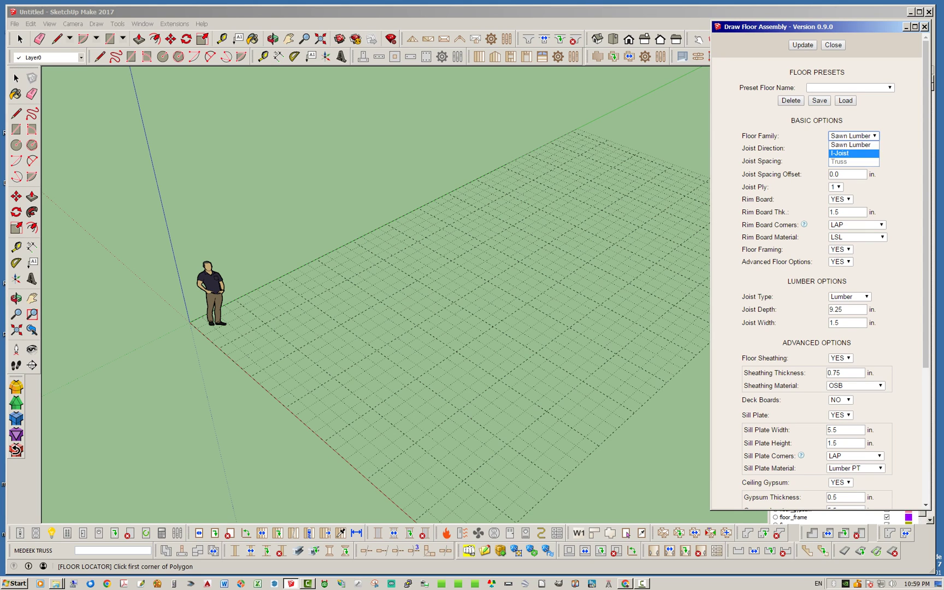
pyautogui.click(844, 153)
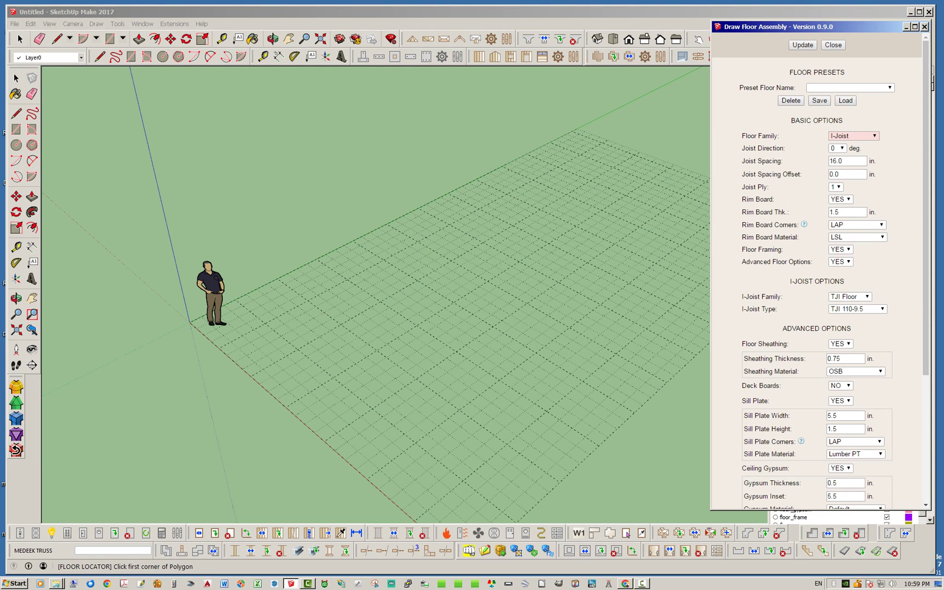
pyautogui.click(802, 45)
# - Draw a closed six-corner L-shaped floor outline of 288 sq ft on the grid, with a 20' edge nearest the green axis
pyautogui.click(265, 324)
pyautogui.click(415, 442)
pyautogui.click(536, 353)
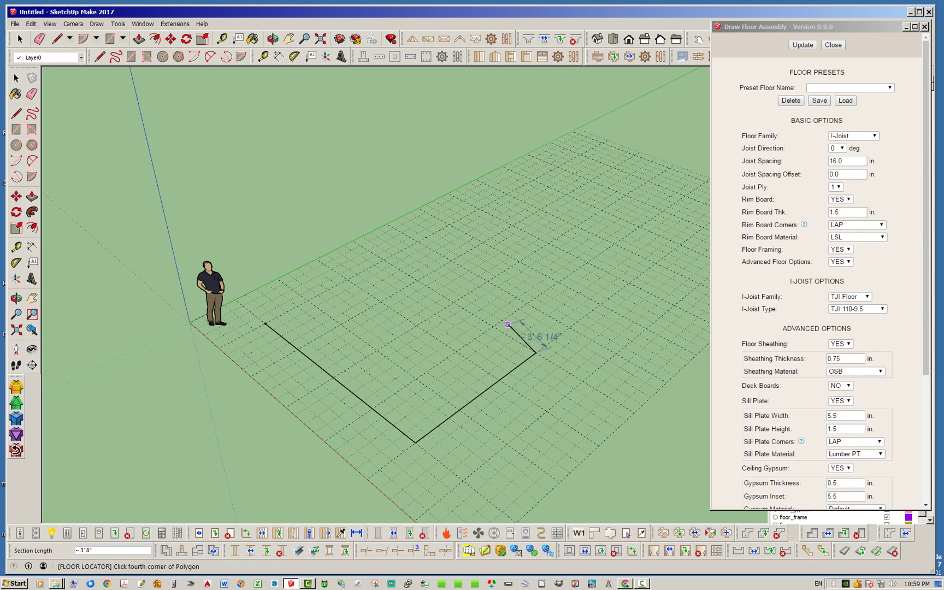
pyautogui.click(494, 327)
pyautogui.click(558, 282)
pyautogui.click(449, 224)
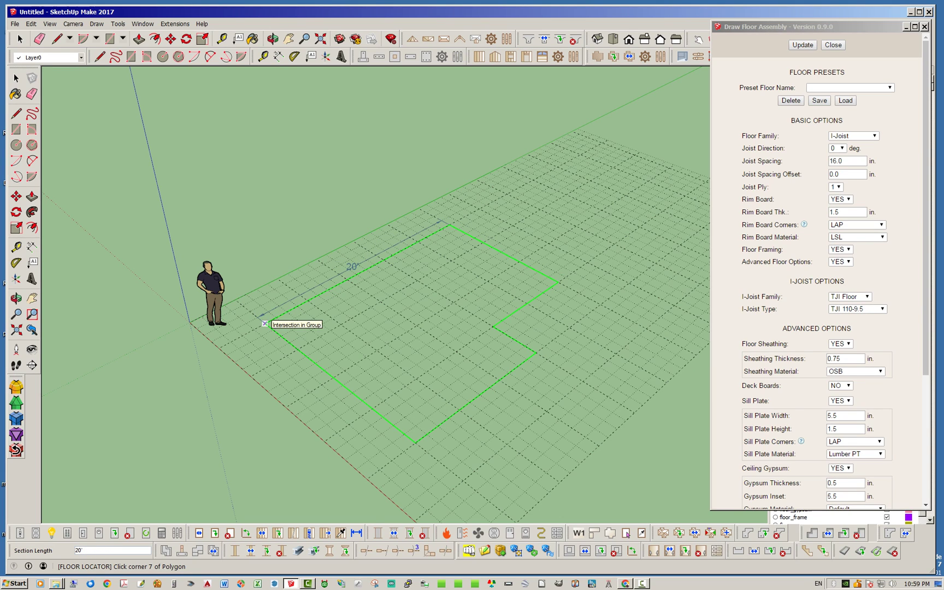
pyautogui.click(265, 324)
# - Hide the floor_sheath and floor_gypsum layers to expose the floor framing
pyautogui.moveTo(404, 306); pyautogui.dragTo(434, 314, button='middle')
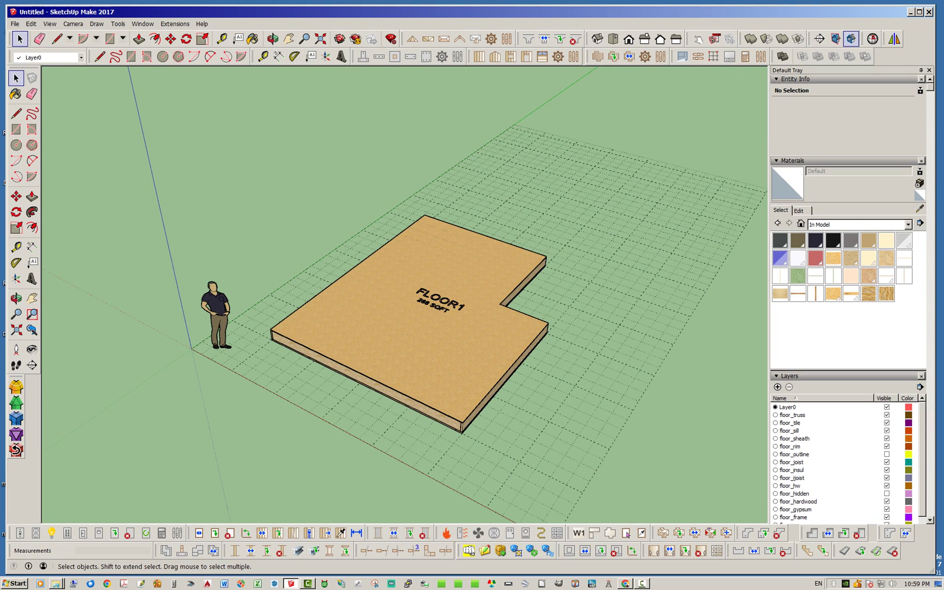
pyautogui.click(886, 438)
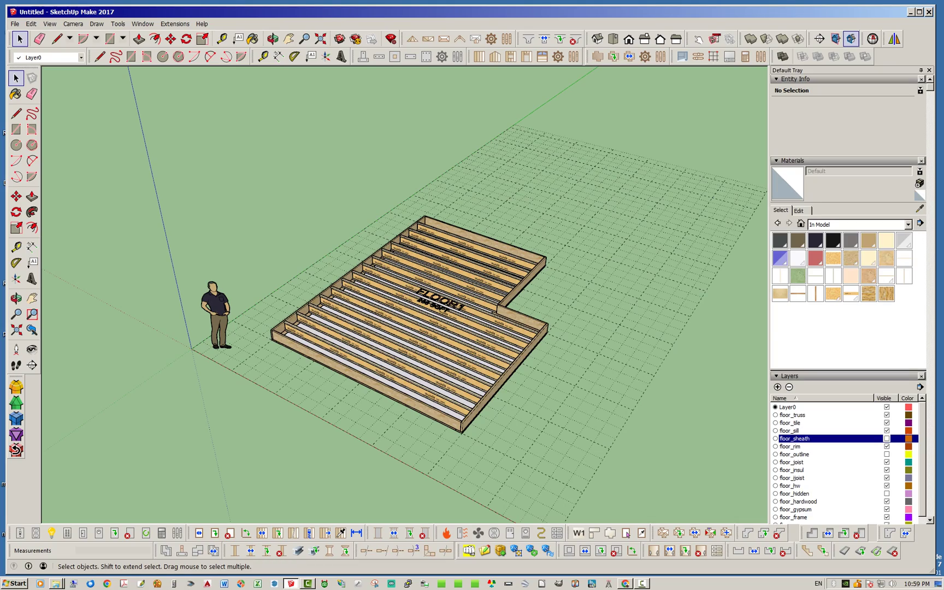
pyautogui.click(886, 510)
# - Examine the exposed I-joists, rim boards and sill plates from several angles and distances
pyautogui.moveTo(574, 317); pyautogui.dragTo(601, 339, button='middle')
pyautogui.scroll(1, 453, 339)
pyautogui.scroll(2, 463, 350)
pyautogui.scroll(-2, 356, 298)
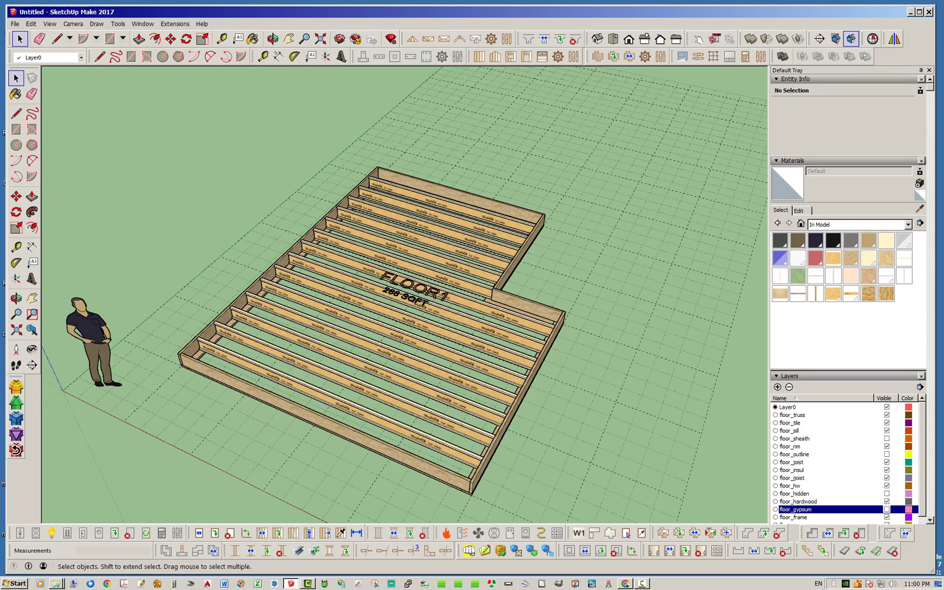
pyautogui.moveTo(235, 271); pyautogui.dragTo(153, 300, button='middle')
pyautogui.scroll(-3, 181, 287)
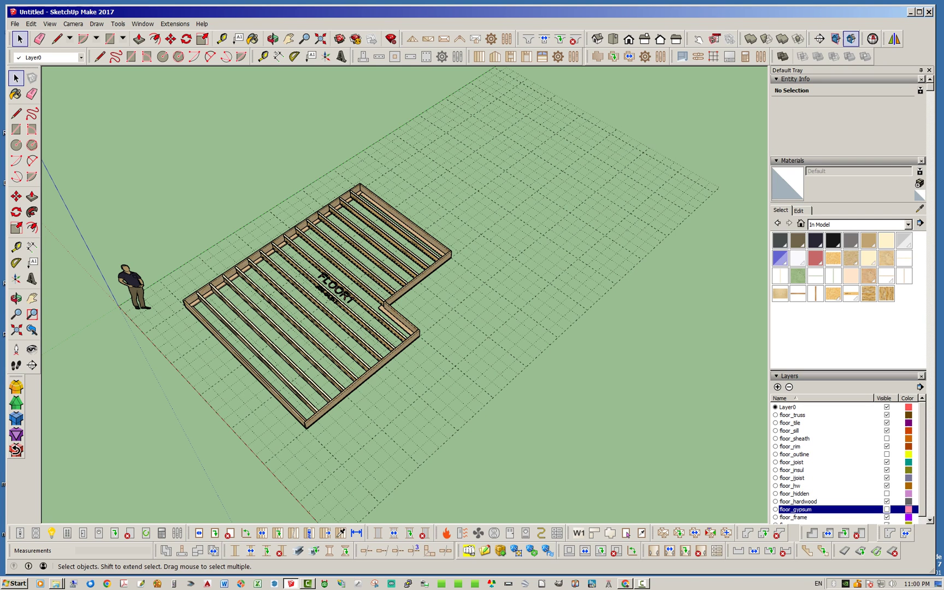
pyautogui.scroll(2, 393, 207)
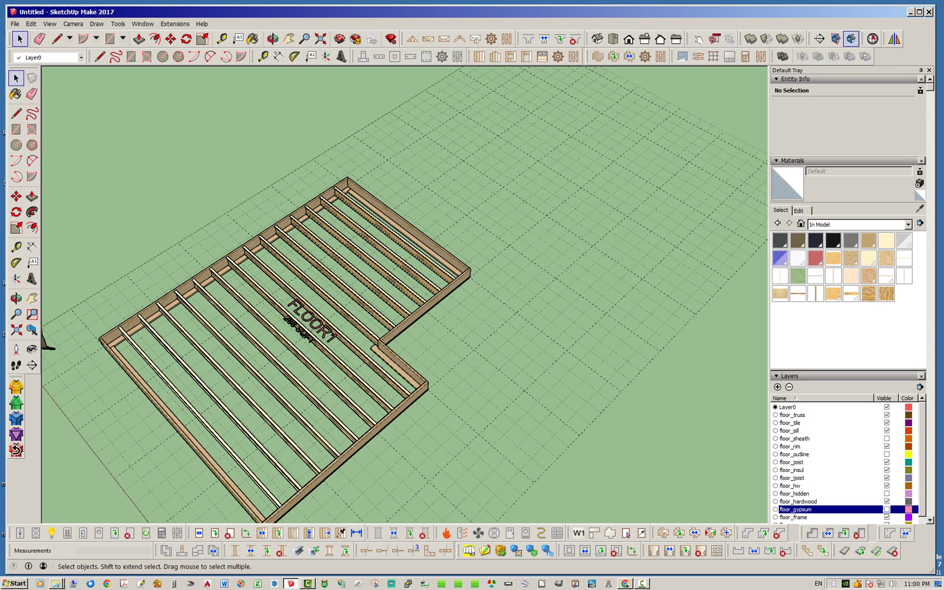
# - Open the L-shaped floor assembly for editing and review its basic, I-joist and advanced options
pyautogui.click(613, 57)
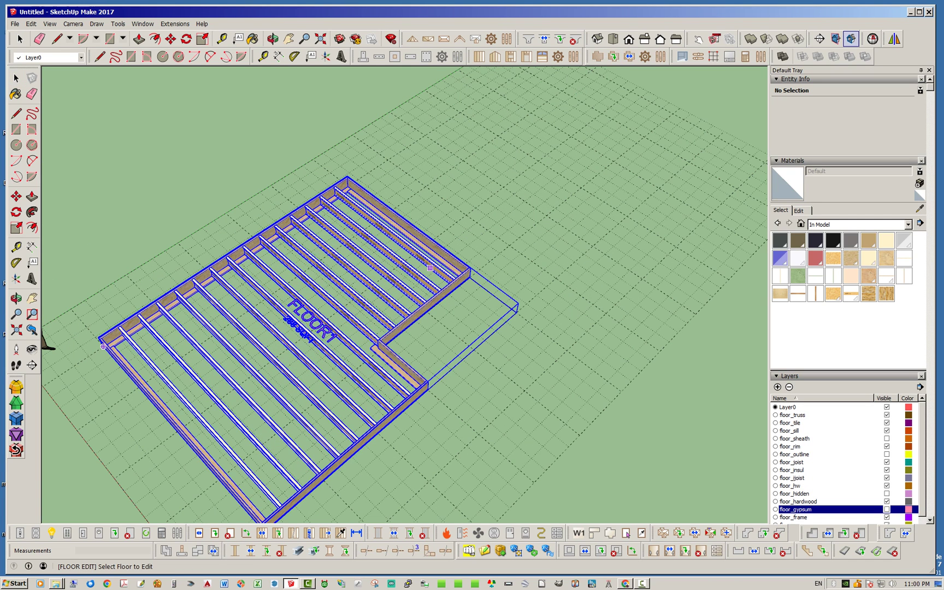
pyautogui.click(432, 268)
pyautogui.click(439, 268)
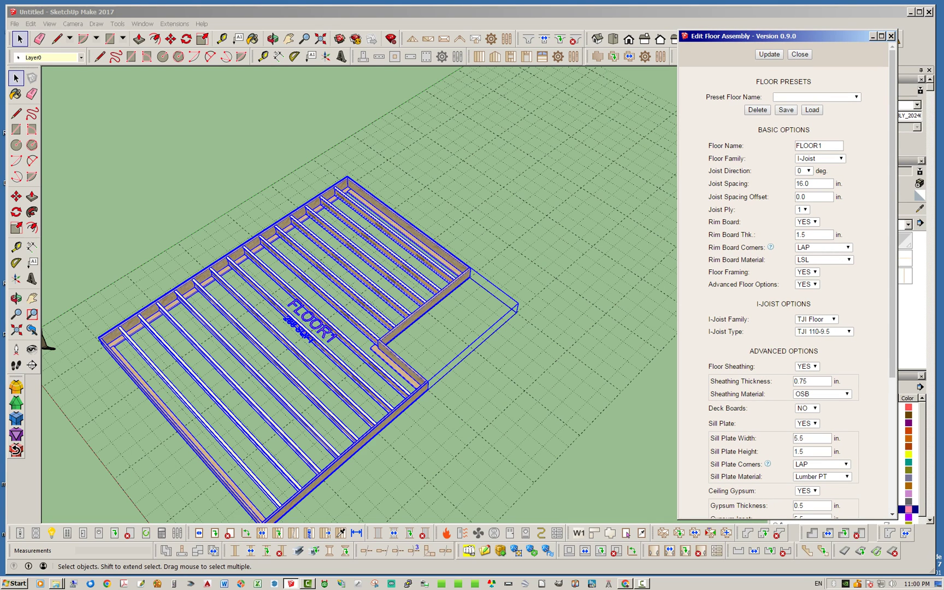
pyautogui.scroll(-3, 784, 289)
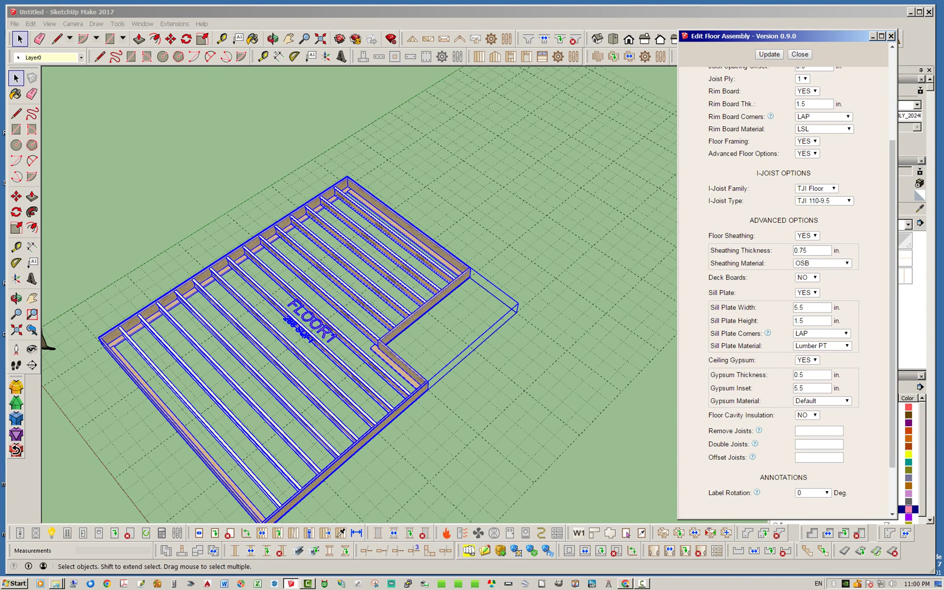
pyautogui.moveTo(891, 303); pyautogui.dragTo(892, 312)
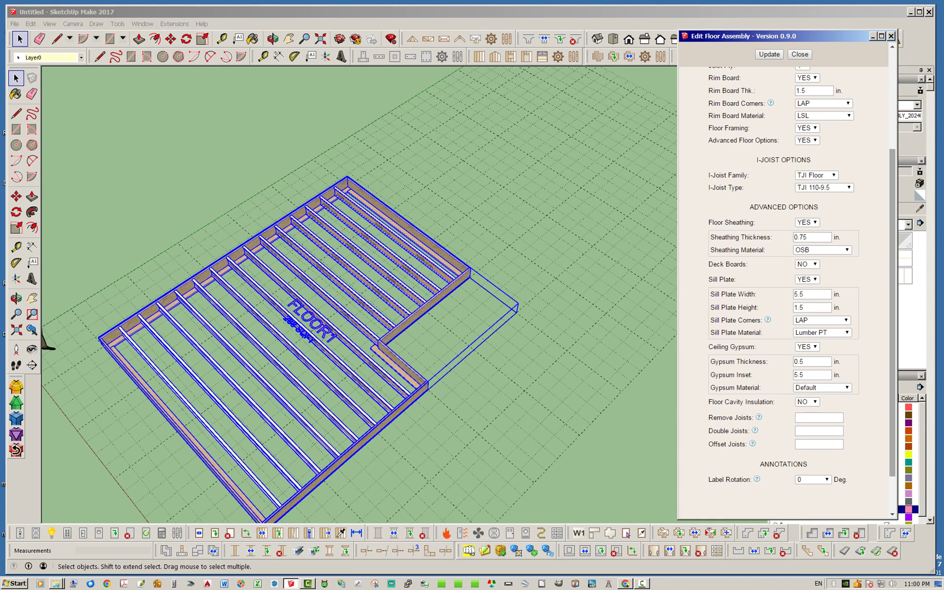
pyautogui.scroll(4, 783, 284)
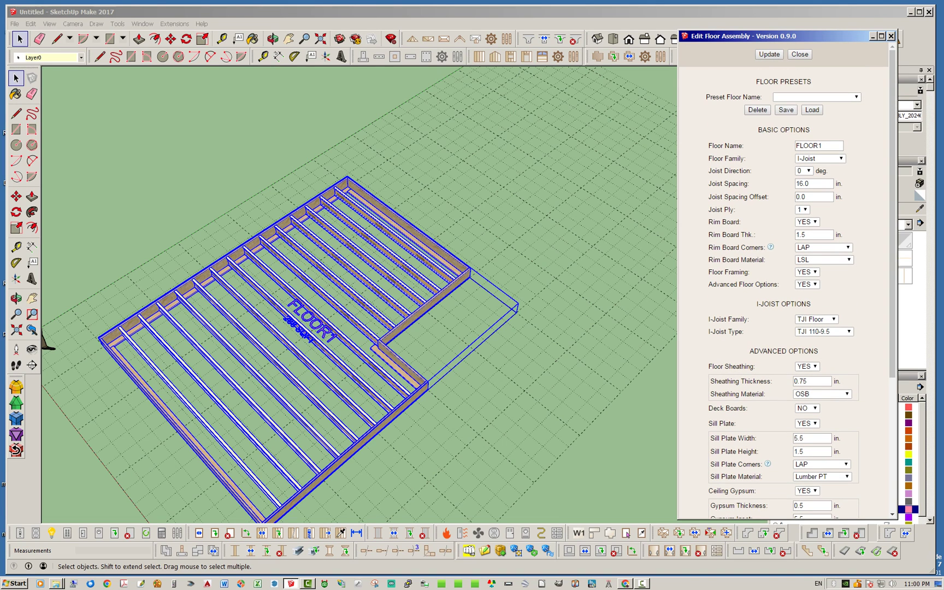
# - Change the floor family to Sawn Lumber and update the floor assembly
pyautogui.click(820, 158)
pyautogui.click(820, 158)
pyautogui.click(820, 159)
pyautogui.click(818, 167)
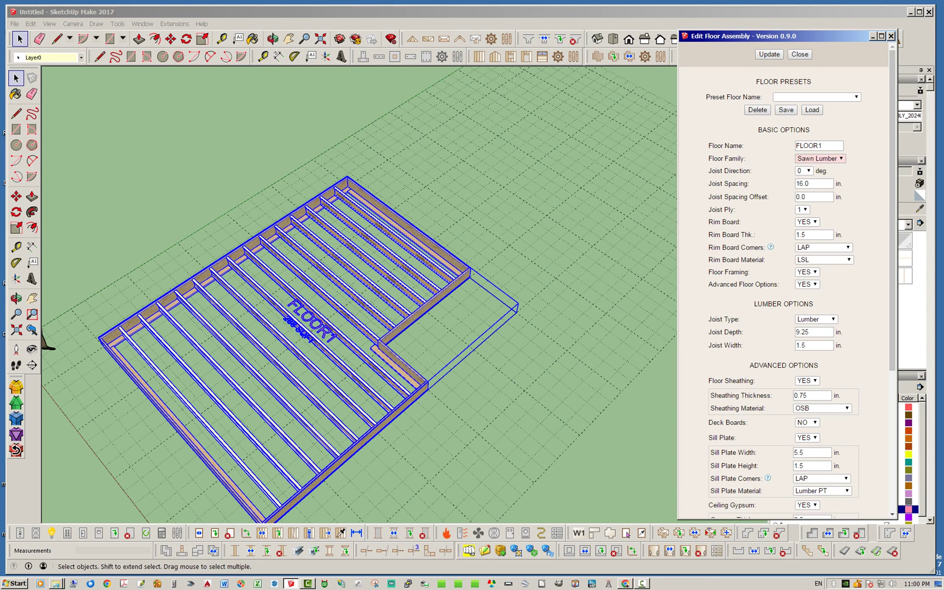
pyautogui.click(768, 55)
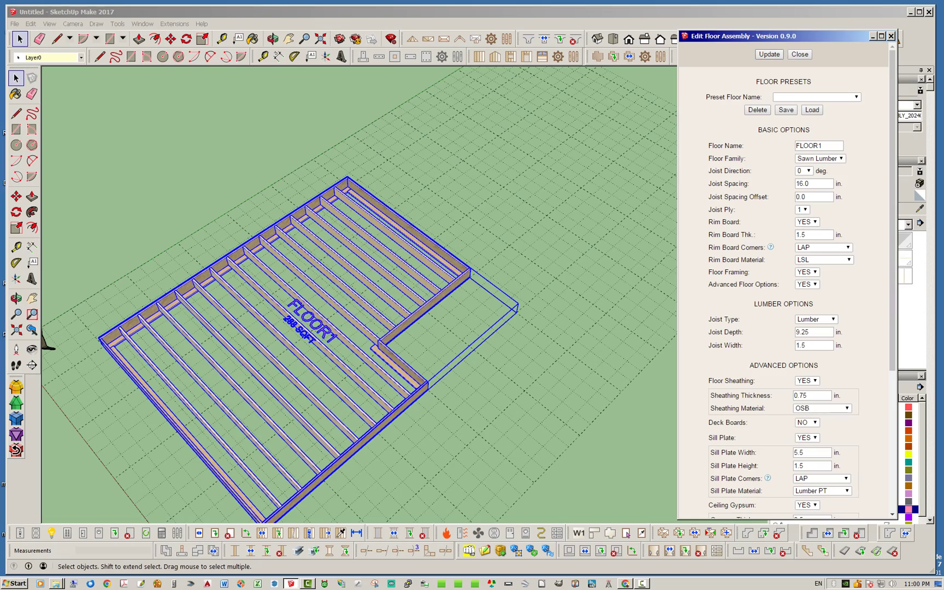
# - Examine the sawn-lumber joists, rim boards and sill plates near the floor corner, and review the lumber and advanced options
pyautogui.moveTo(306, 230)
pyautogui.mouseDown(button='middle')
pyautogui.moveTo(355, 202)
pyautogui.moveTo(314, 213)
pyautogui.mouseUp(button='middle')
pyautogui.scroll(5, 314, 214)
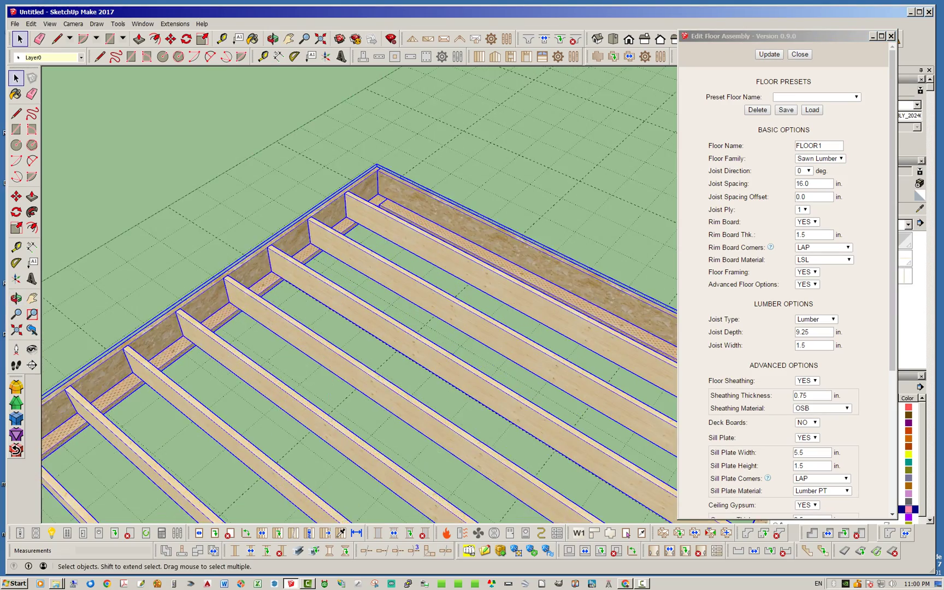
pyautogui.scroll(2, 337, 209)
pyautogui.scroll(2, 284, 267)
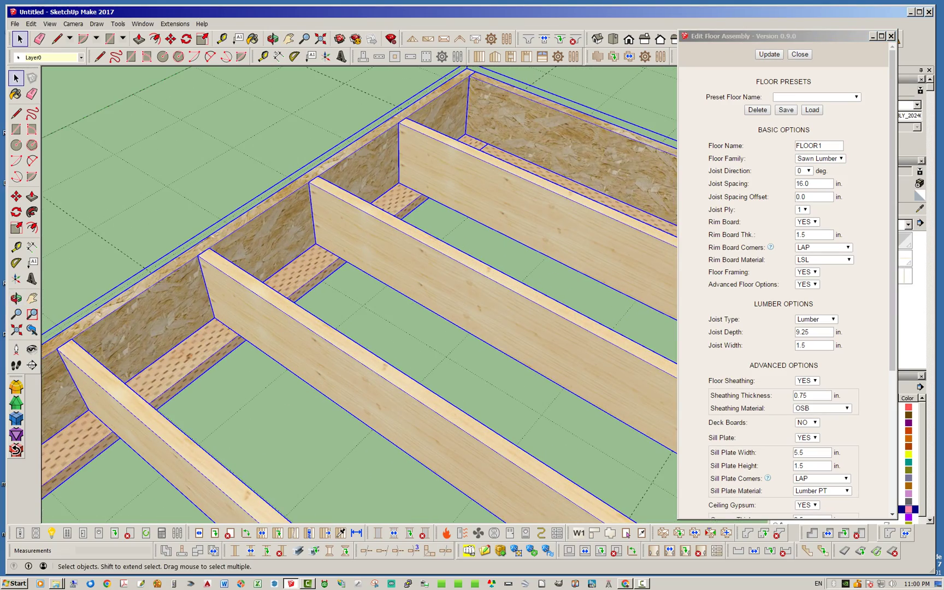
pyautogui.moveTo(402, 164); pyautogui.dragTo(353, 167, button='middle')
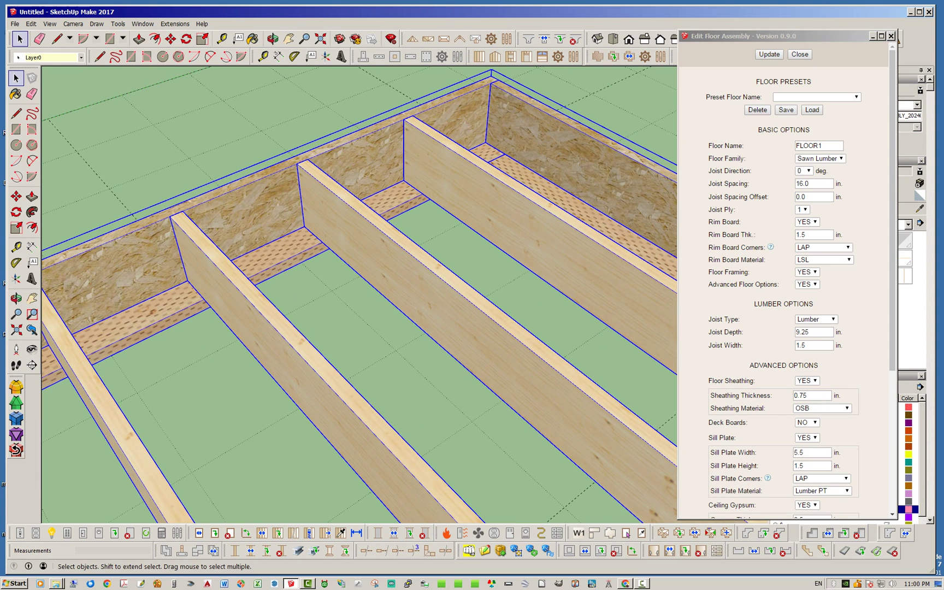
pyautogui.scroll(-2, 465, 200)
pyautogui.scroll(-1, 454, 205)
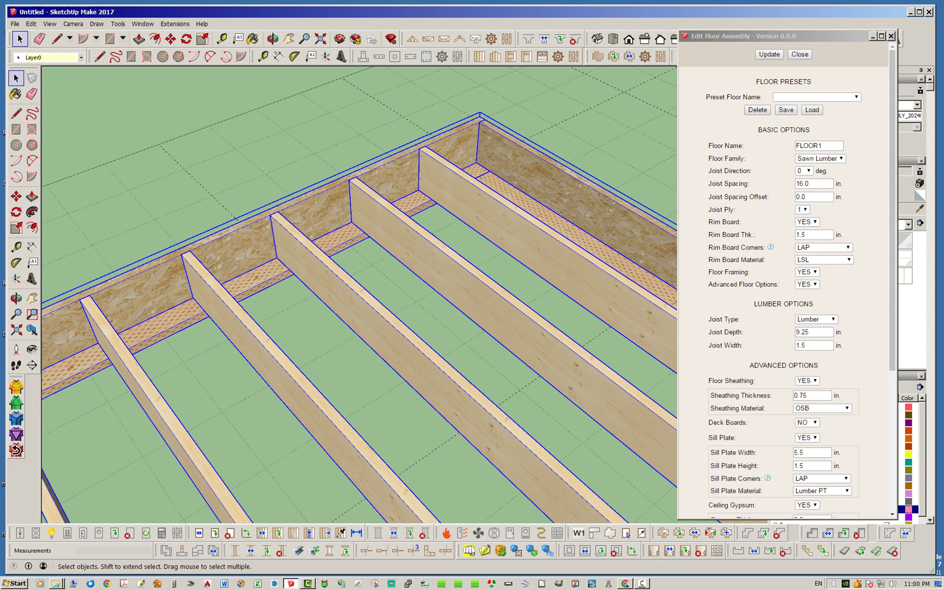
pyautogui.click(868, 247)
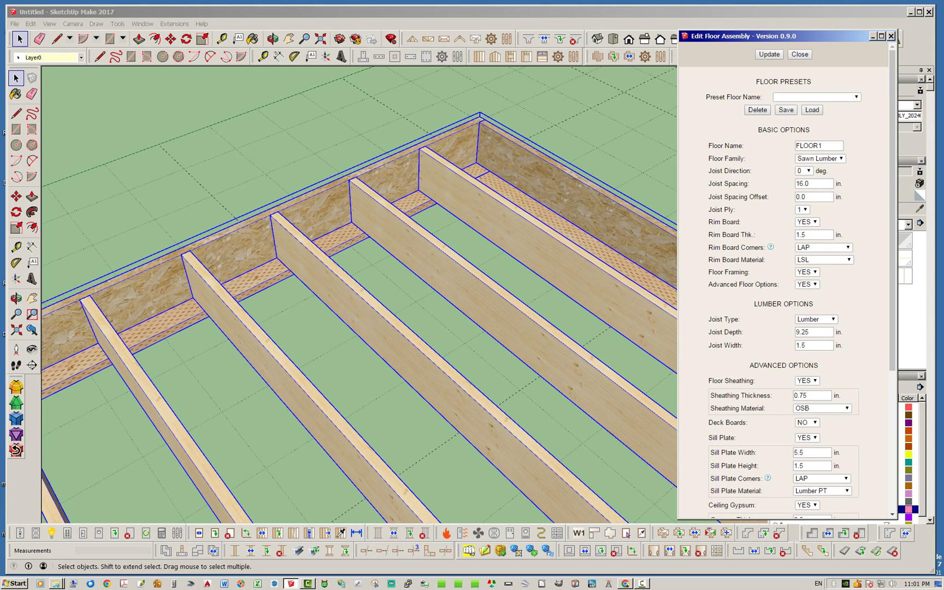
pyautogui.scroll(-3, 784, 290)
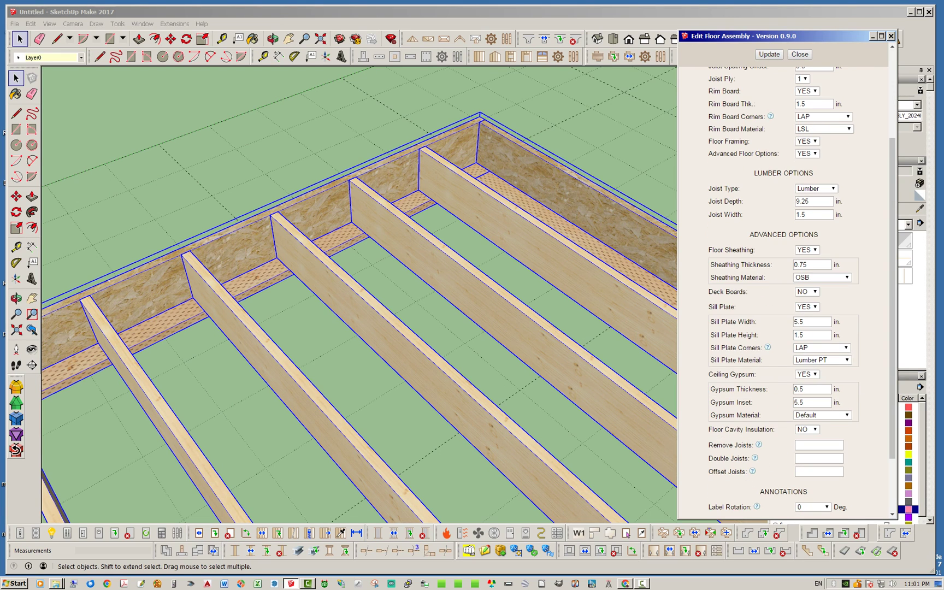
# - Make the floor_sheath layer visible and update the floor assembly with Floor Sheathing set to NO
pyautogui.press('Escape')
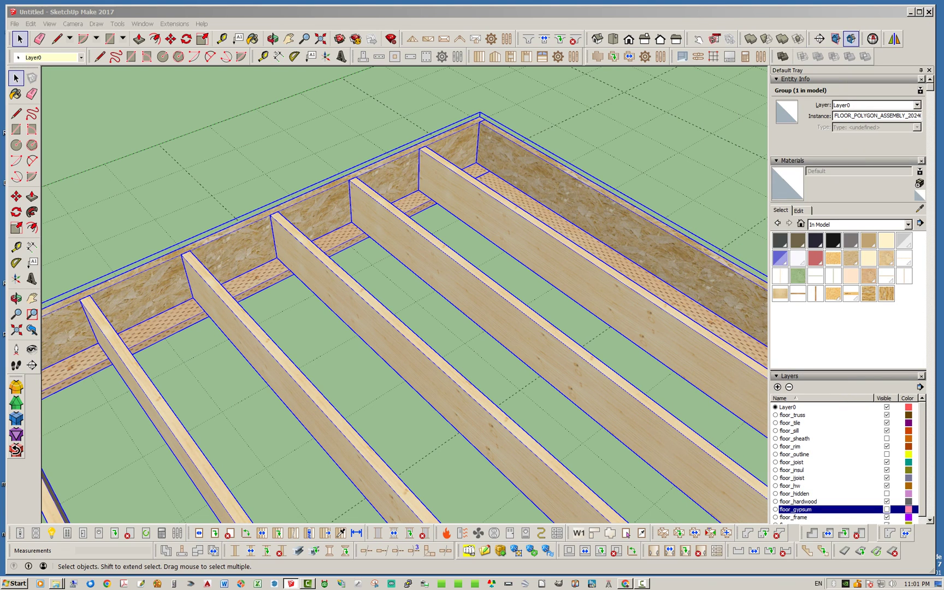
pyautogui.click(886, 438)
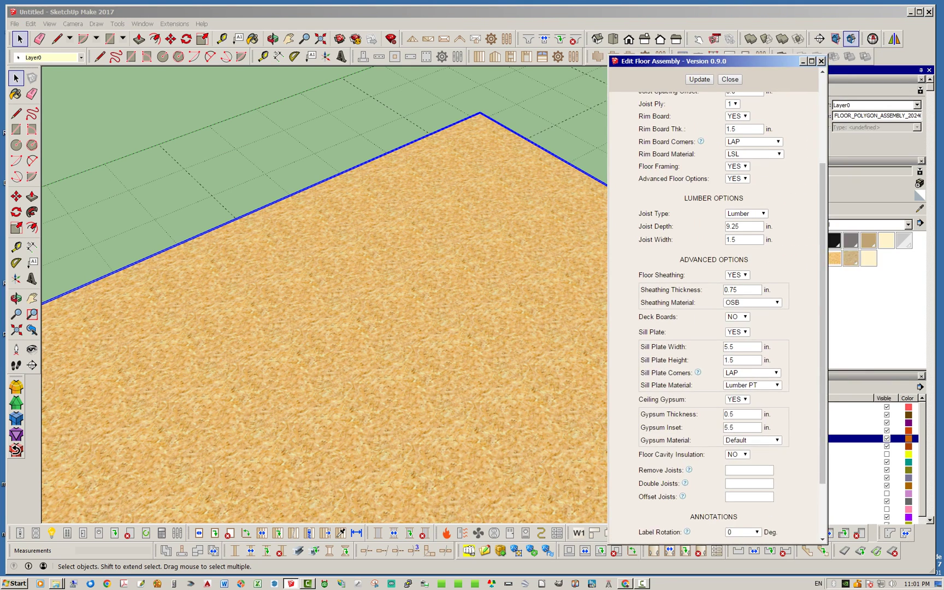
pyautogui.click(798, 245)
pyautogui.click(806, 267)
pyautogui.click(761, 50)
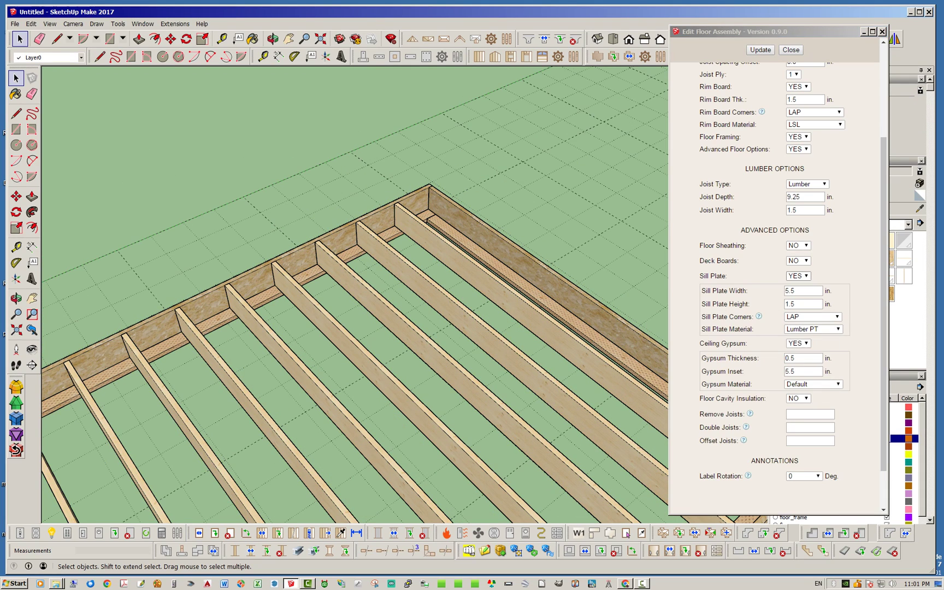
# - Enable deck boards with Lumber PT as the board material and update the floor assembly
pyautogui.click(798, 260)
pyautogui.click(798, 276)
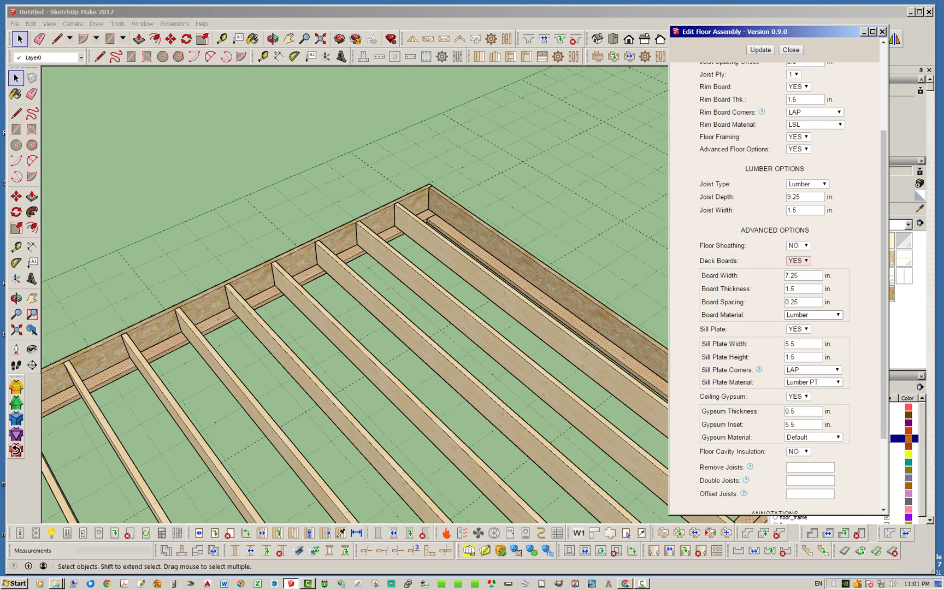
pyautogui.click(813, 315)
pyautogui.click(811, 331)
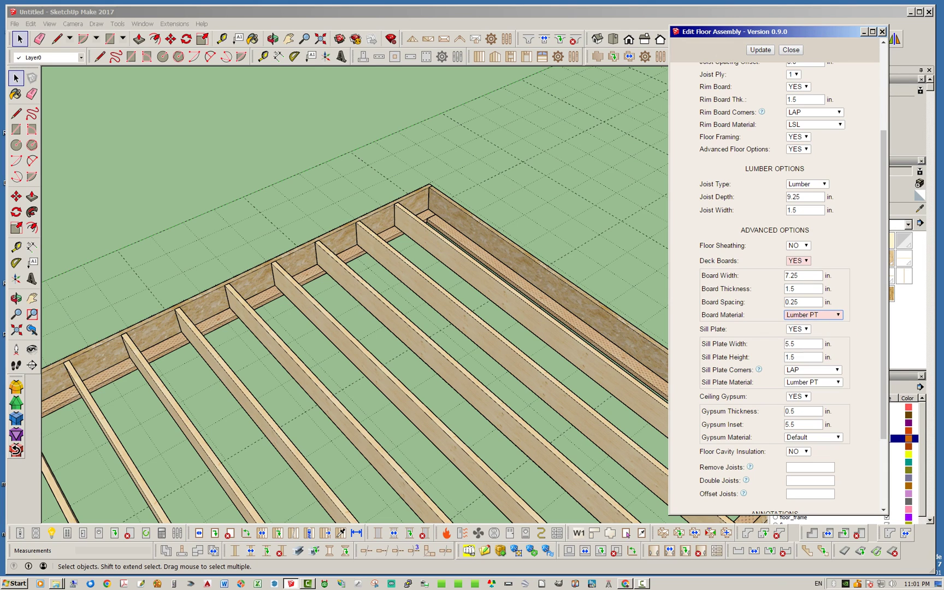
pyautogui.click(761, 50)
# - Examine the deck boards, their gaps and the floor edge from several angles and distances
pyautogui.scroll(-5, 356, 295)
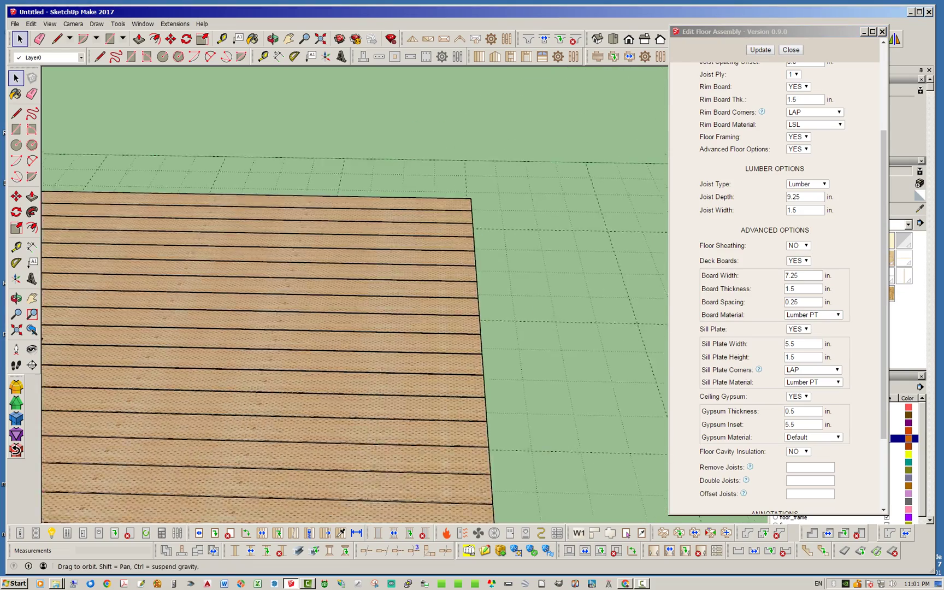
pyautogui.moveTo(525, 306)
pyautogui.mouseDown(button='middle')
pyautogui.moveTo(377, 267)
pyautogui.moveTo(371, 191)
pyautogui.moveTo(382, 251)
pyautogui.moveTo(459, 301)
pyautogui.moveTo(382, 265)
pyautogui.mouseUp(button='middle')
pyautogui.scroll(8, 421, 284)
pyautogui.scroll(-5, 356, 295)
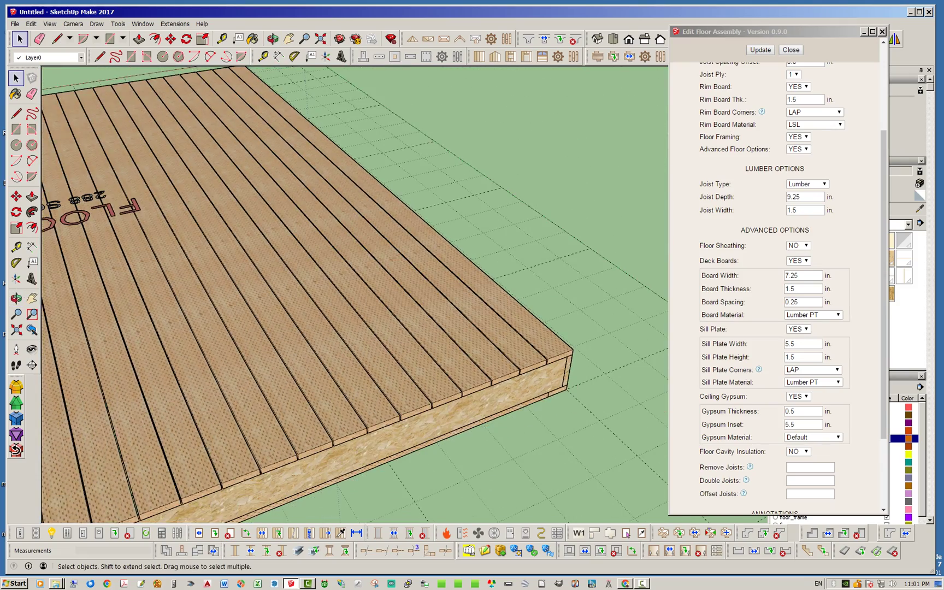
pyautogui.scroll(-3, 355, 317)
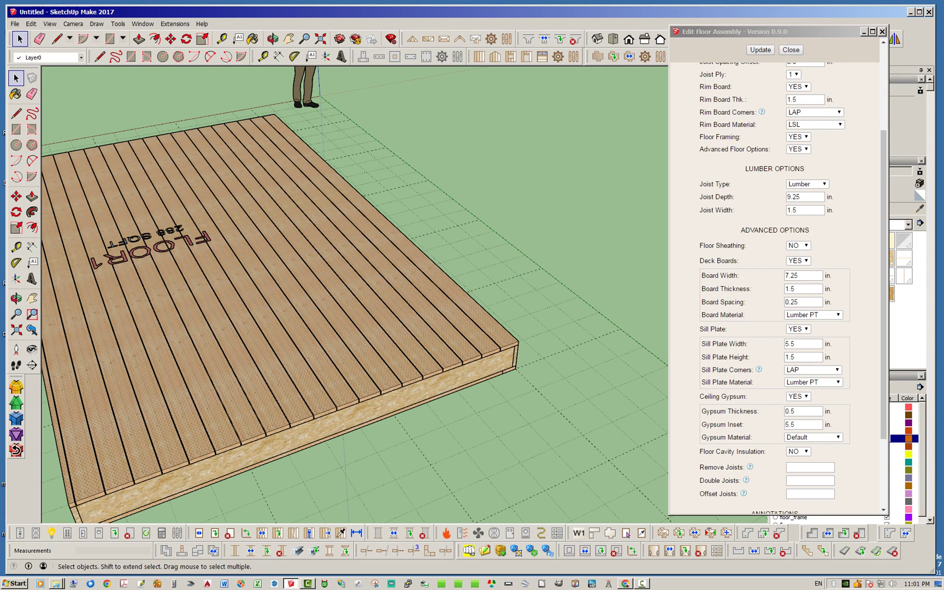
pyautogui.moveTo(355, 317)
pyautogui.mouseDown(button='middle')
pyautogui.moveTo(262, 252)
pyautogui.moveTo(372, 322)
pyautogui.mouseUp(button='middle')
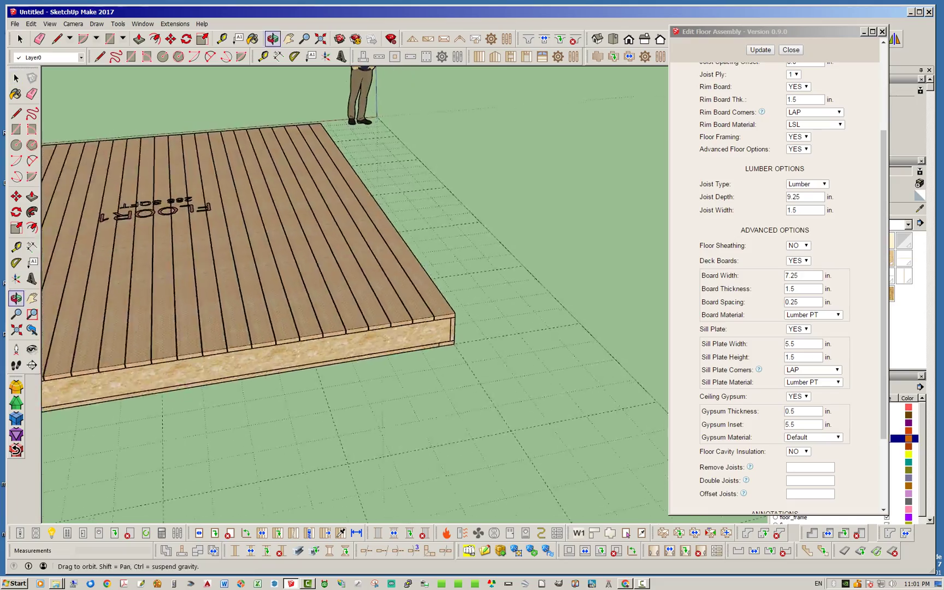
pyautogui.scroll(4, 394, 325)
pyautogui.moveTo(464, 334); pyautogui.dragTo(564, 94, button='middle')
pyautogui.moveTo(382, 263); pyautogui.dragTo(567, 356, button='middle')
pyautogui.scroll(-2, 534, 298)
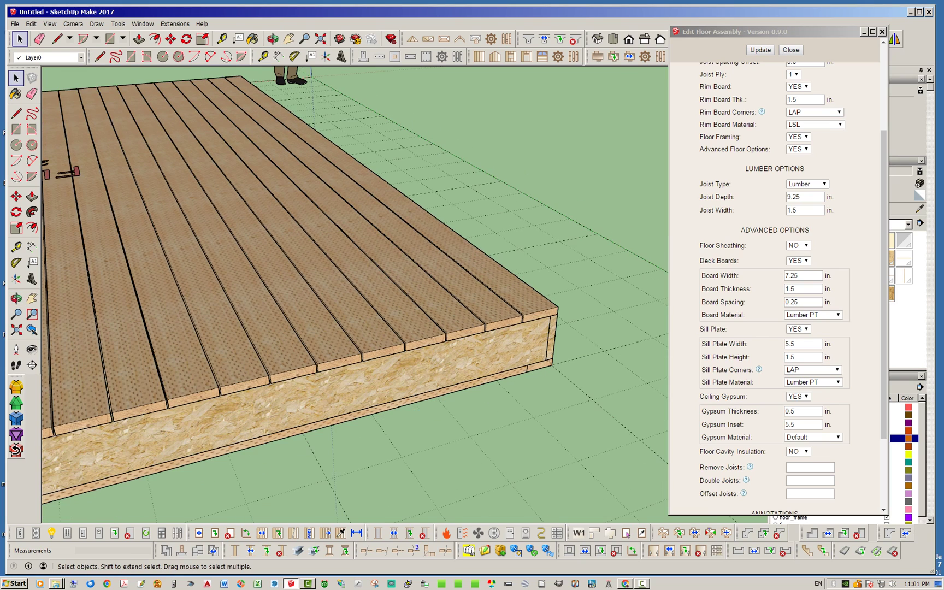
# - Set Sill Plate and Rim Board to NO, updating the floor assembly after each change
pyautogui.click(798, 329)
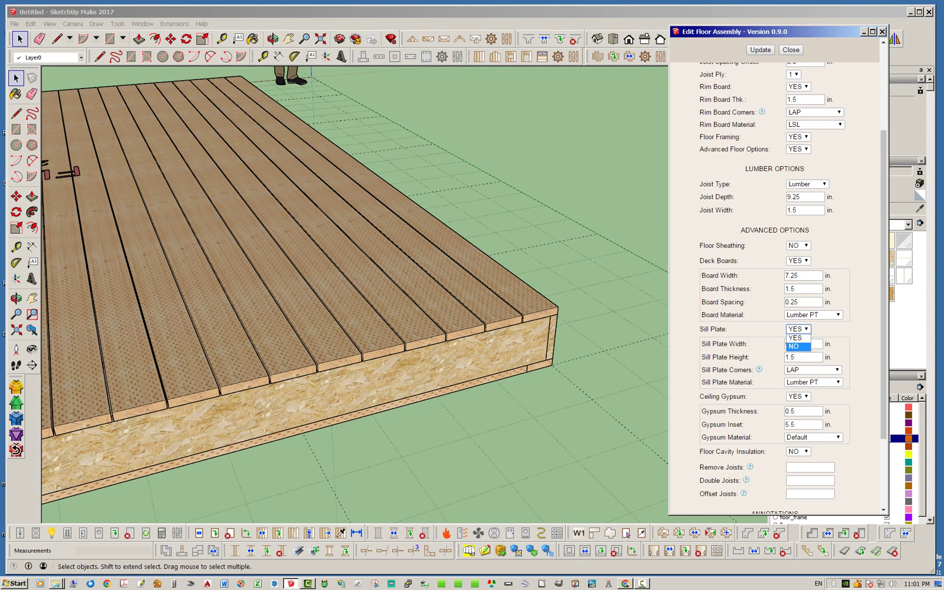
pyautogui.click(795, 347)
pyautogui.click(760, 50)
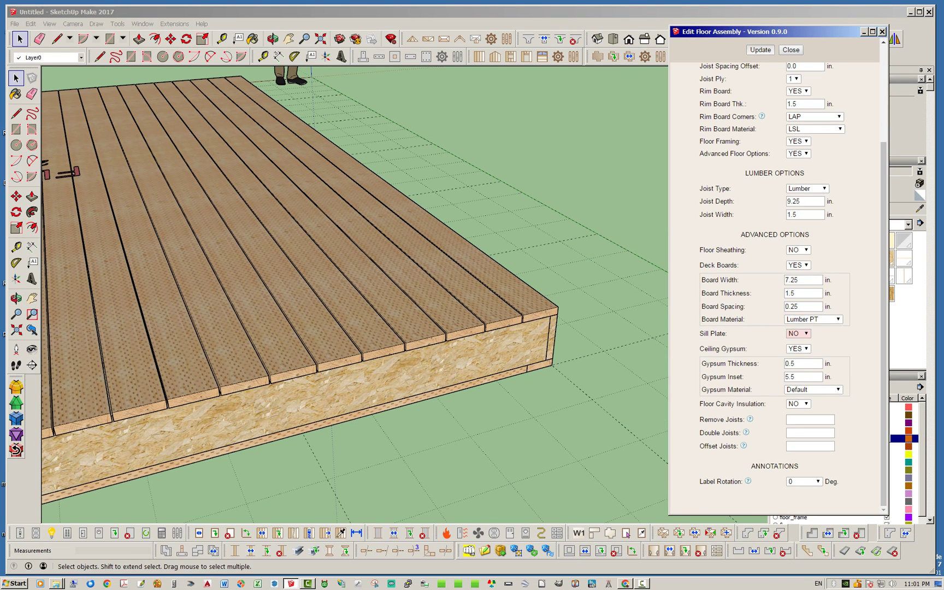
pyautogui.moveTo(383, 328); pyautogui.dragTo(383, 295, button='middle')
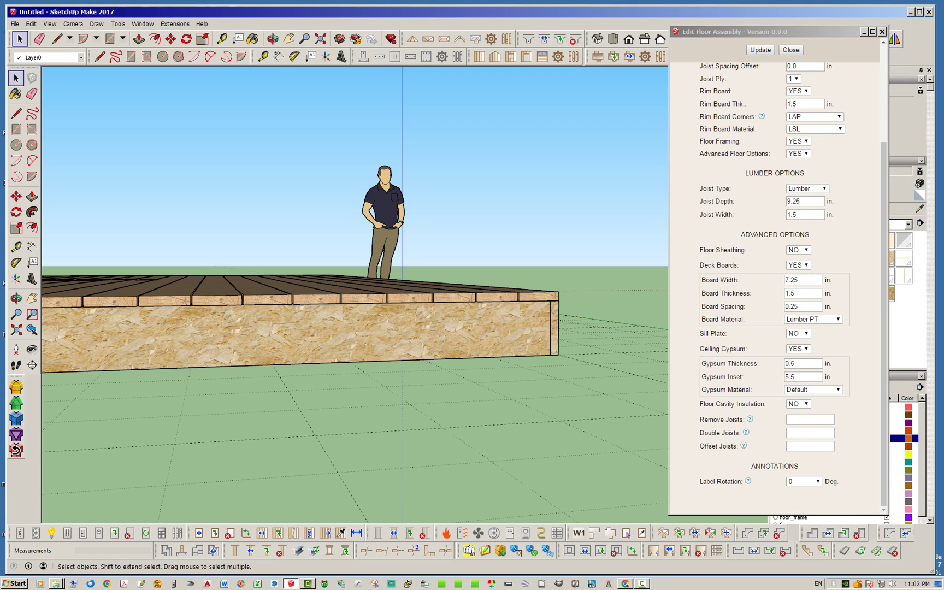
pyautogui.scroll(3, 776, 284)
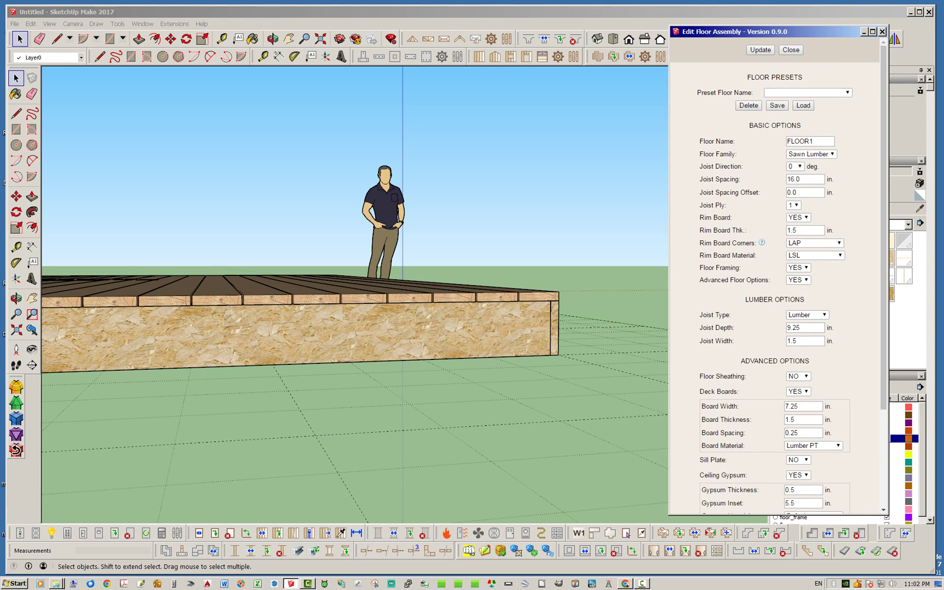
pyautogui.click(798, 217)
pyautogui.click(794, 235)
pyautogui.moveTo(351, 295); pyautogui.dragTo(363, 372, button='middle')
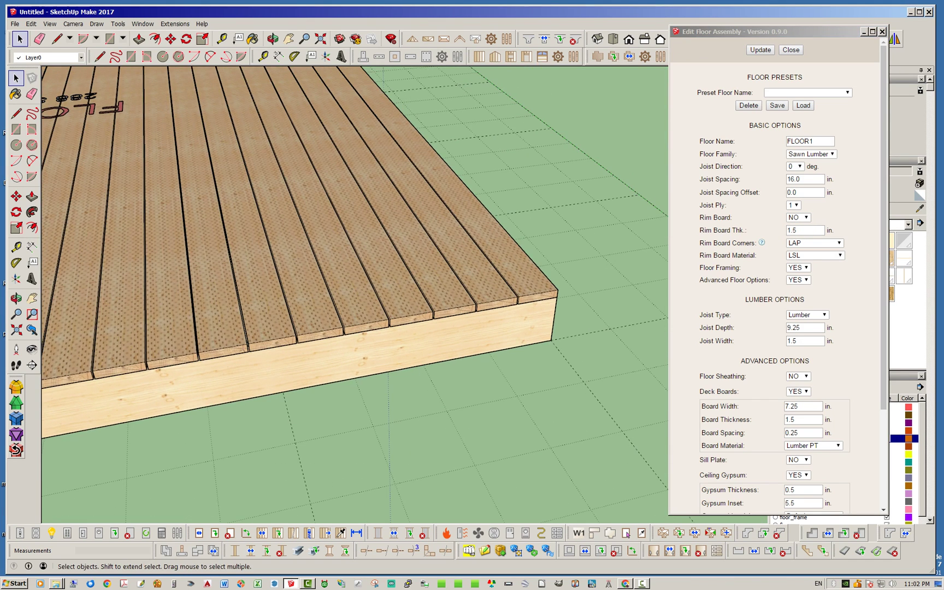
# - Set Deck Boards to NO and update the floor assembly
pyautogui.click(799, 391)
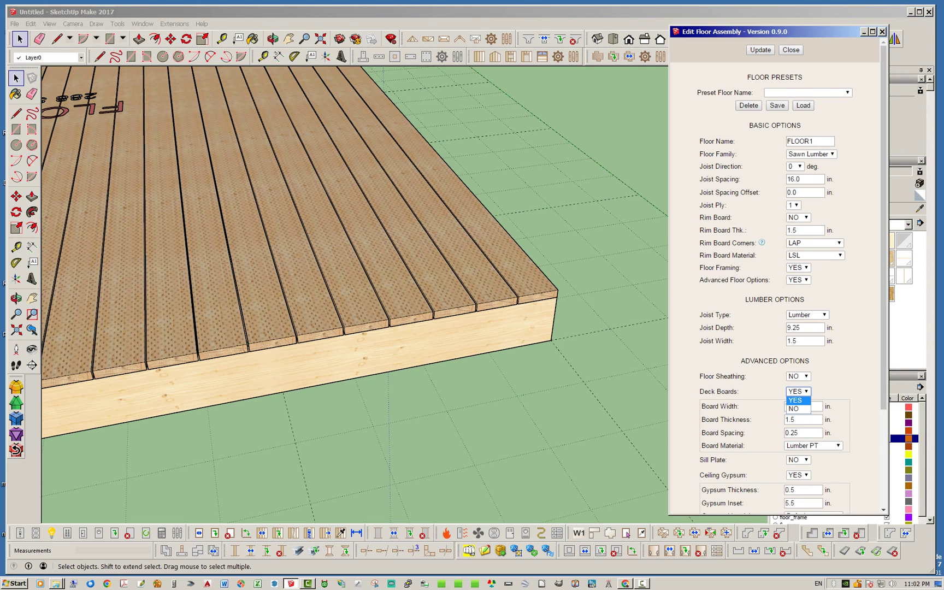
pyautogui.click(795, 408)
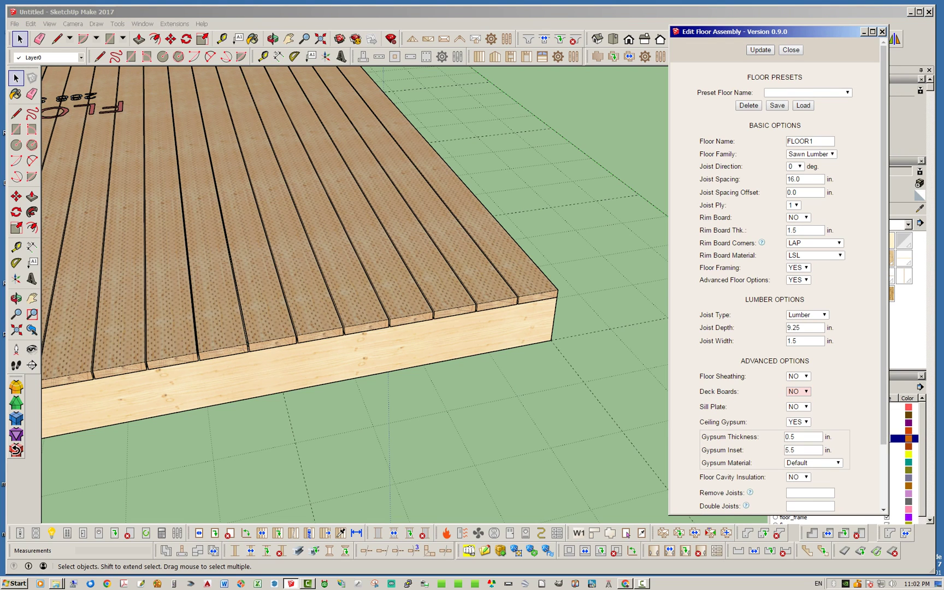
pyautogui.click(760, 50)
# - Examine the bare sawn-lumber joists and their ends from several angles, and review the remaining assembly options
pyautogui.moveTo(355, 296); pyautogui.dragTo(312, 298, button='middle')
pyautogui.moveTo(459, 438); pyautogui.dragTo(96, 391, button='middle')
pyautogui.scroll(-3, 145, 389)
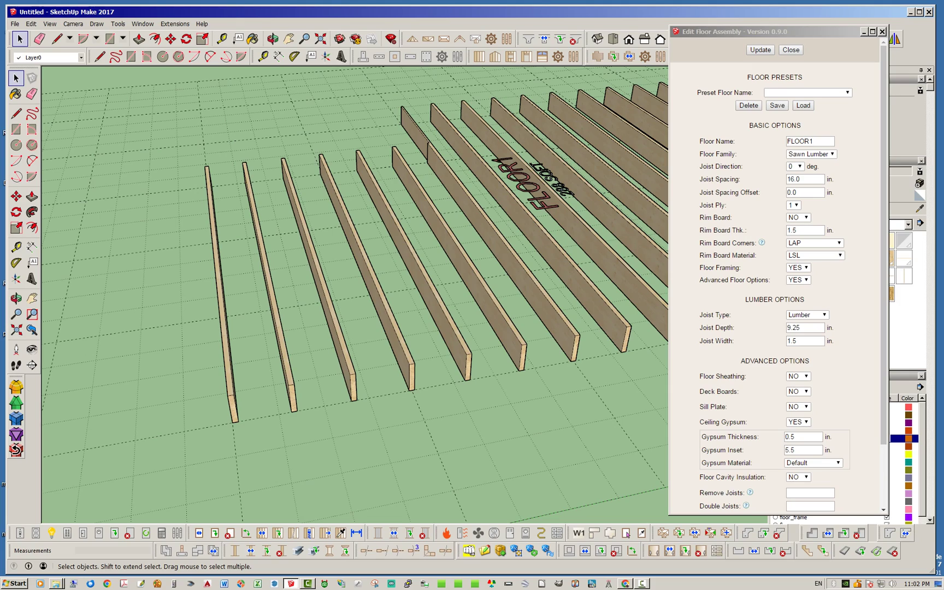
pyautogui.moveTo(295, 416); pyautogui.dragTo(383, 424, button='middle')
pyautogui.scroll(5, 382, 424)
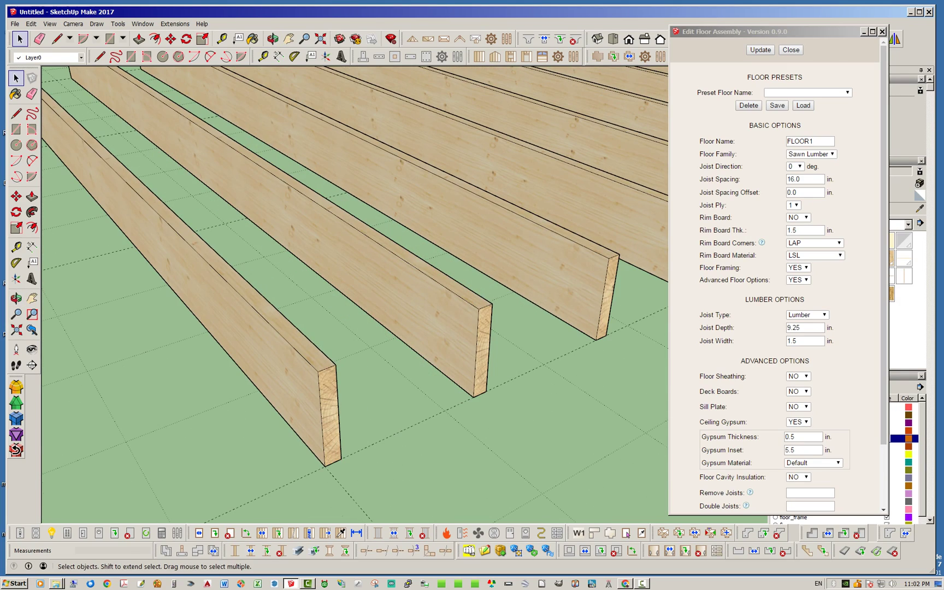
pyautogui.scroll(-6, 355, 246)
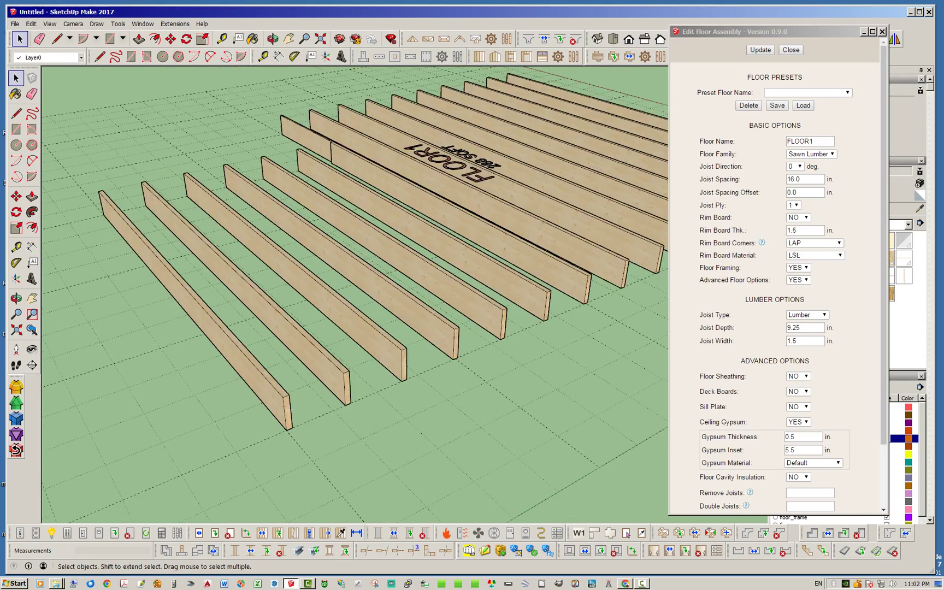
pyautogui.moveTo(438, 306); pyautogui.dragTo(285, 322, button='middle')
pyautogui.moveTo(400, 350); pyautogui.dragTo(500, 360, button='middle')
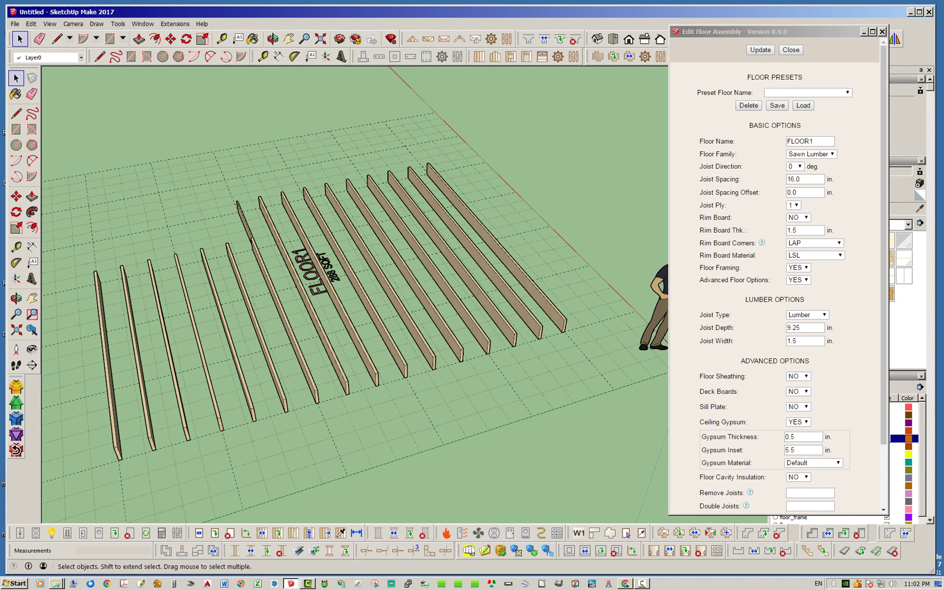
pyautogui.scroll(-2, 775, 284)
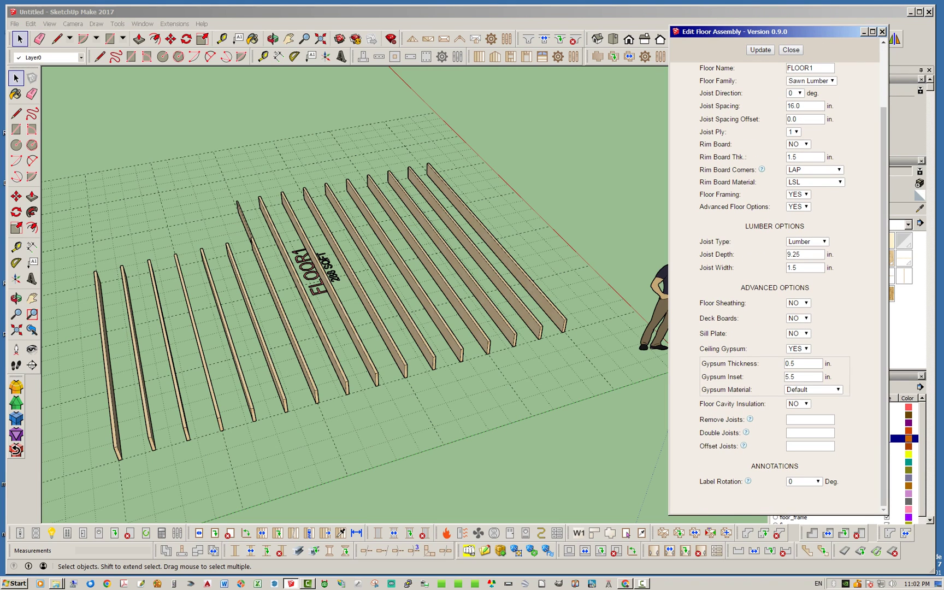
# - Set Floor Cavity Insulation, Rim Board and Sill Plate to YES and update the floor assembly
pyautogui.click(798, 404)
pyautogui.click(797, 413)
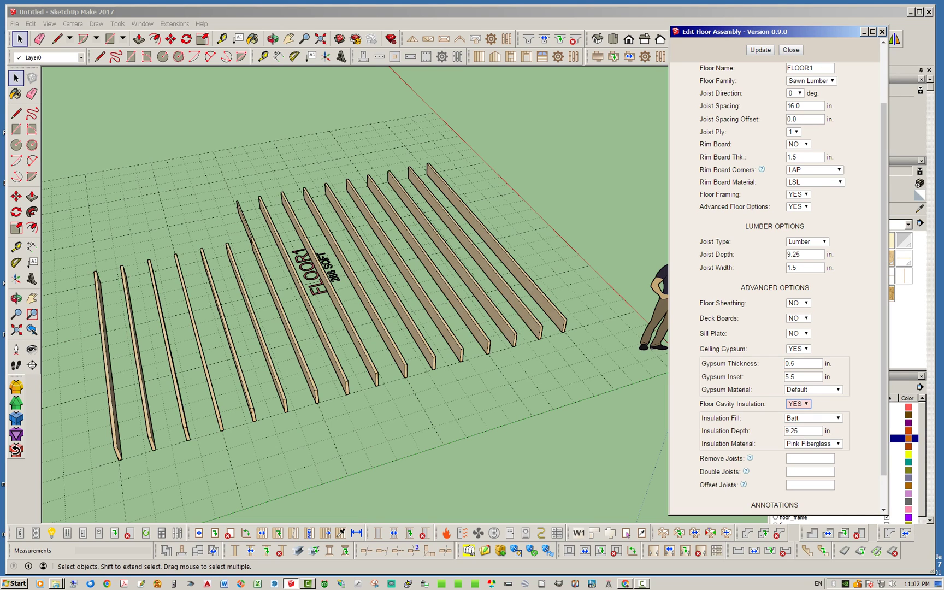
pyautogui.scroll(2, 775, 290)
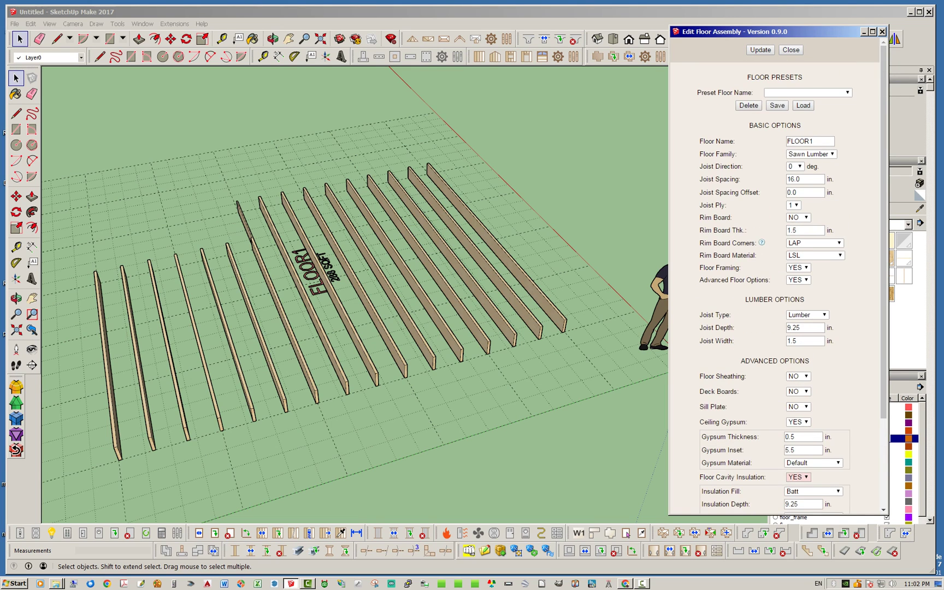
pyautogui.click(799, 217)
pyautogui.click(796, 235)
pyautogui.click(798, 406)
pyautogui.click(797, 424)
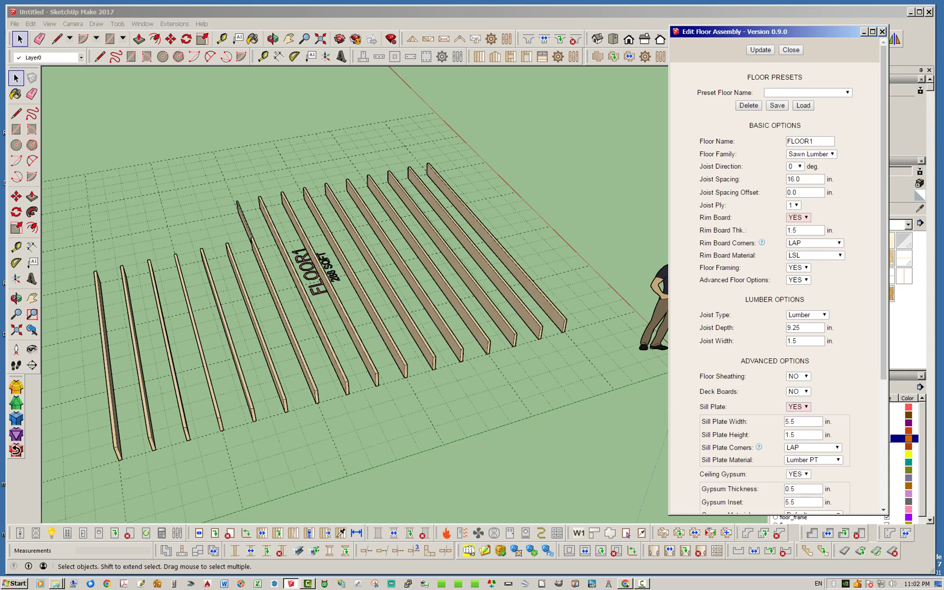
pyautogui.scroll(-4, 775, 290)
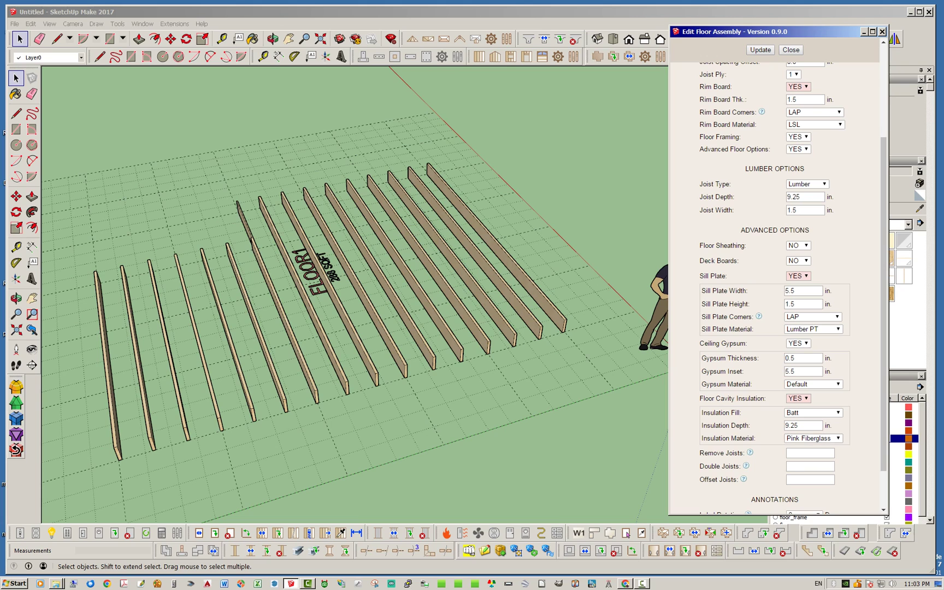
pyautogui.click(760, 49)
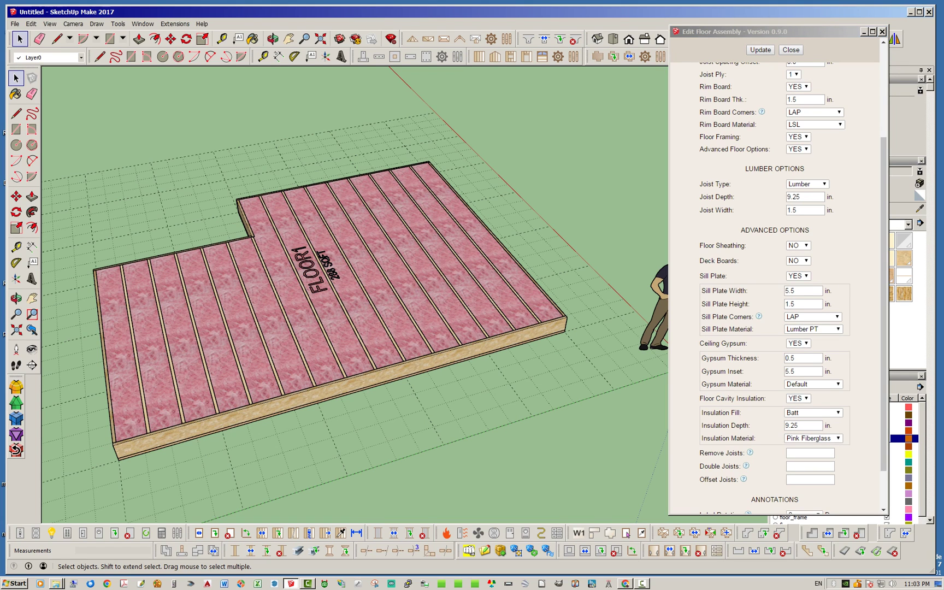
pyautogui.moveTo(317, 342); pyautogui.dragTo(476, 322, button='middle')
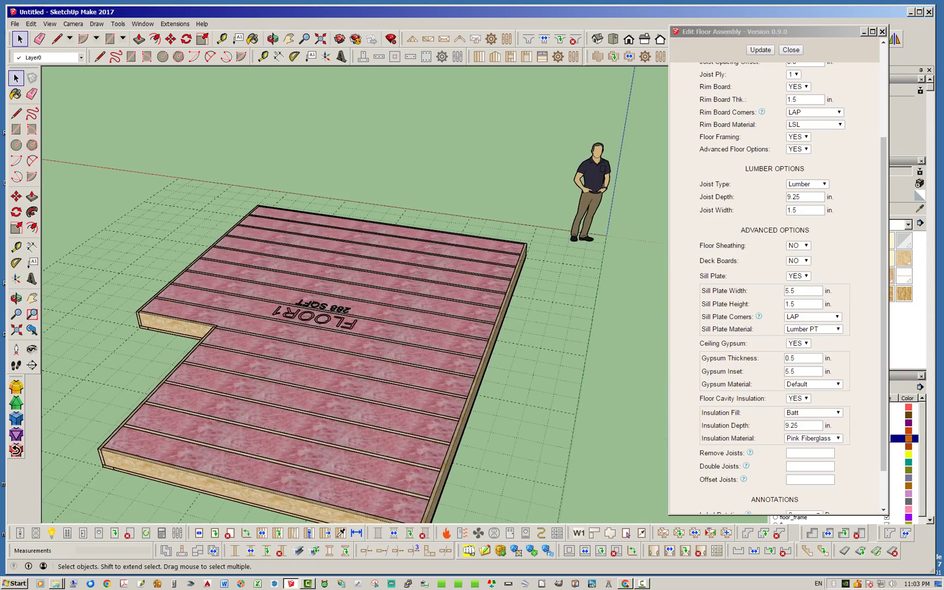
pyautogui.scroll(-2, 467, 239)
pyautogui.scroll(2, 365, 431)
pyautogui.moveTo(365, 431); pyautogui.dragTo(319, 404, button='middle')
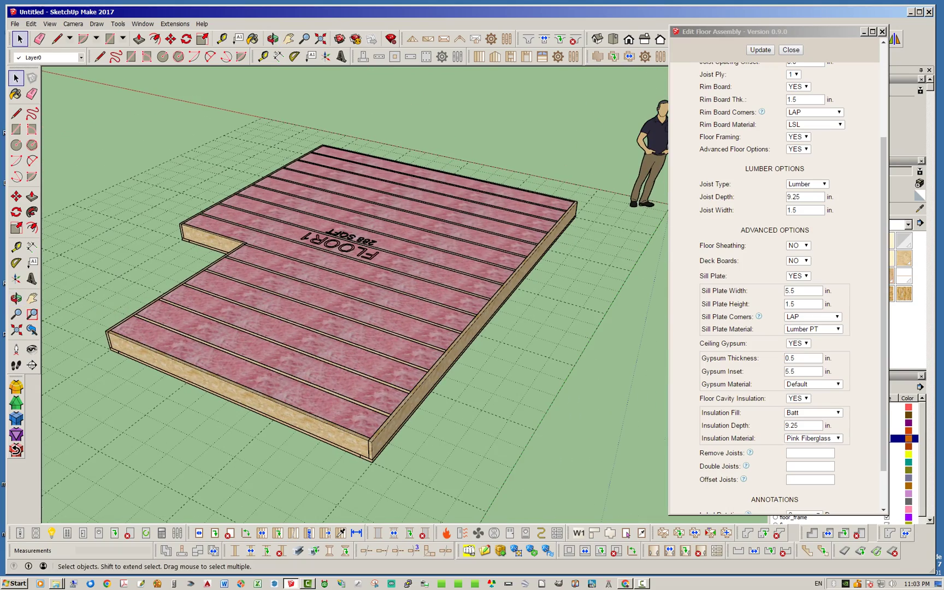
# - Set the batt insulation depth to 7 in. and update the floor assembly
pyautogui.doubleClick(793, 426)
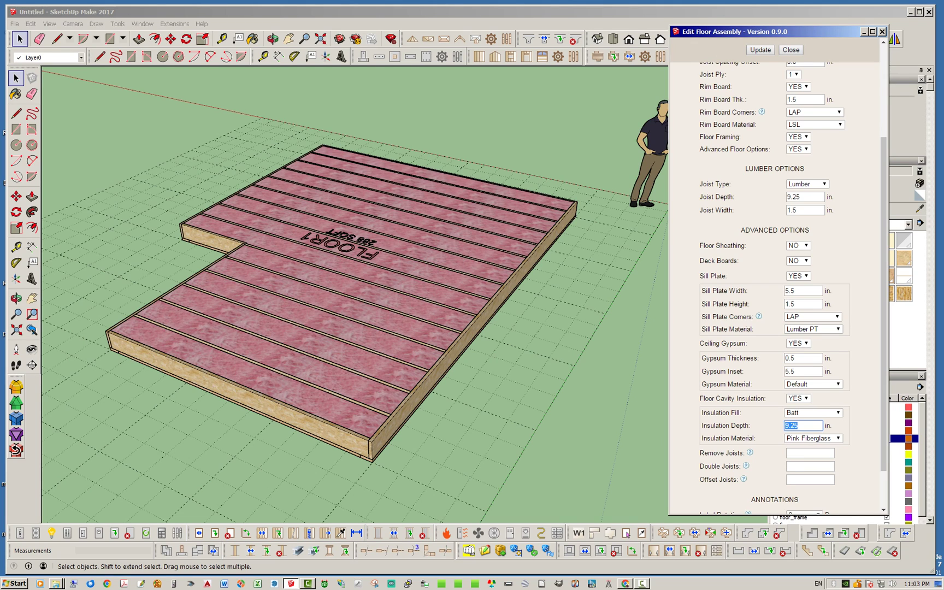
pyautogui.write('7')
pyautogui.click(760, 49)
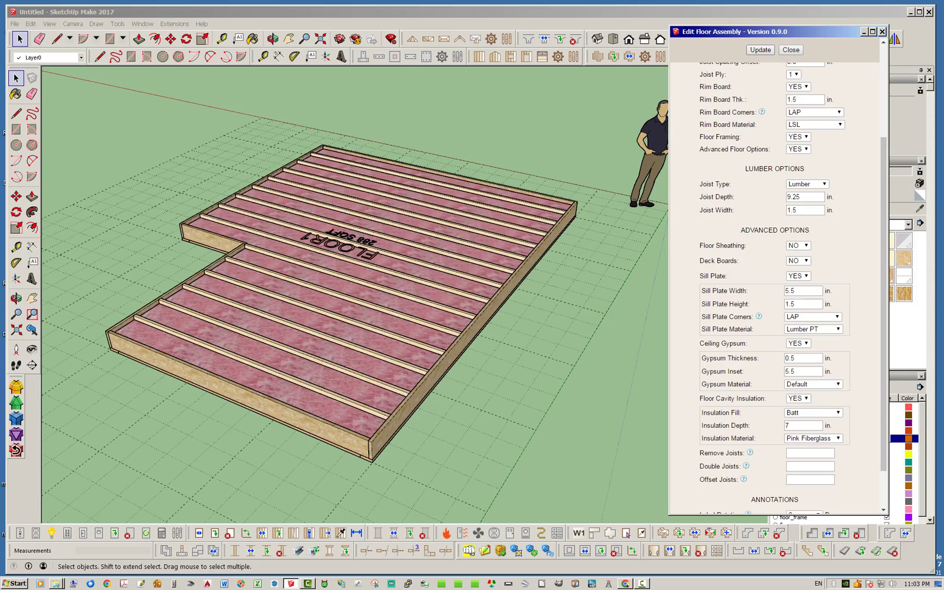
pyautogui.moveTo(361, 126)
pyautogui.mouseDown(button='middle')
pyautogui.moveTo(263, 153)
pyautogui.moveTo(207, 131)
pyautogui.moveTo(304, 180)
pyautogui.mouseUp(button='middle')
pyautogui.scroll(2, 262, 153)
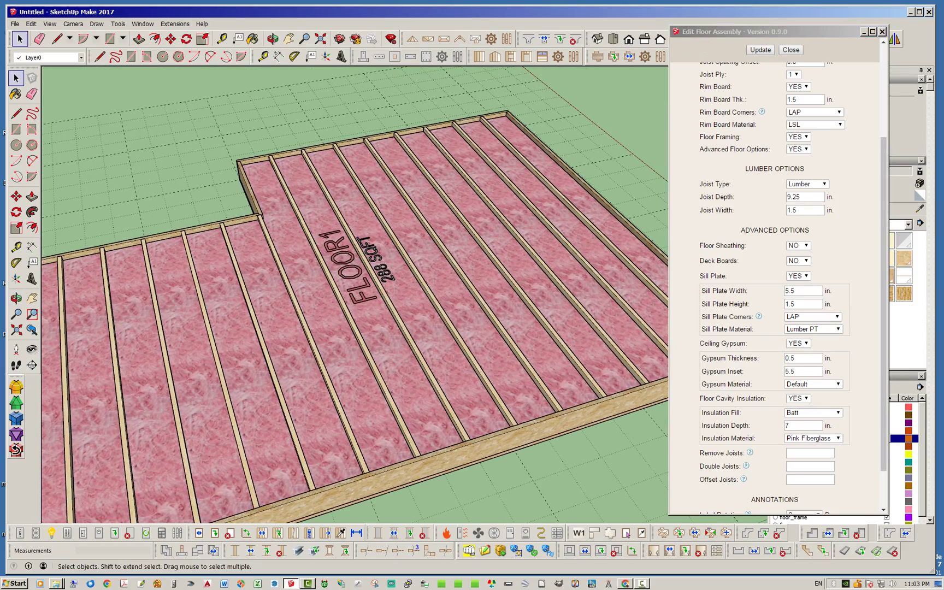
pyautogui.scroll(-2, 409, 365)
# - Hide the floor_rim layer to examine the batt insulation between the joist ends along the floor edge
pyautogui.moveTo(727, 31); pyautogui.dragTo(586, 35)
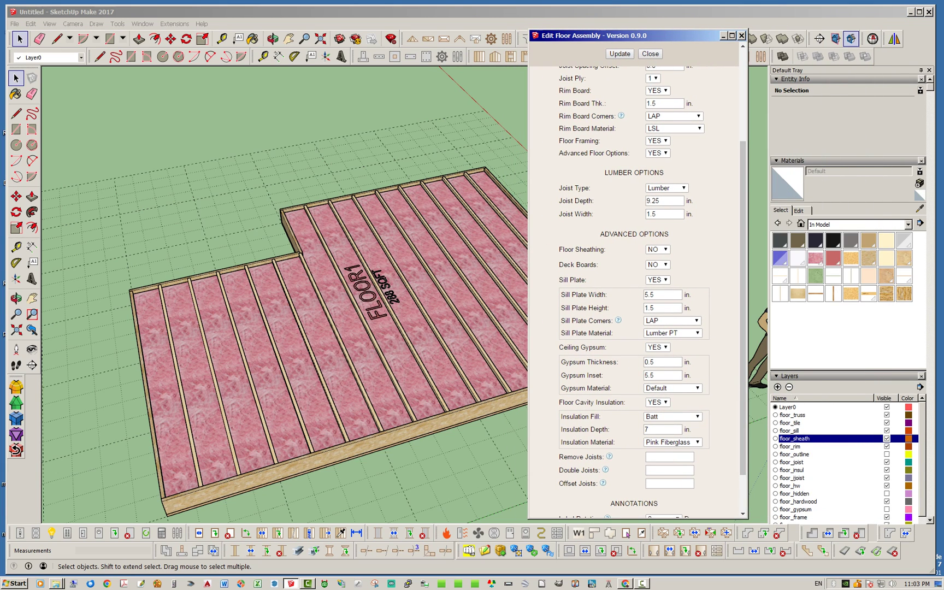
pyautogui.click(887, 447)
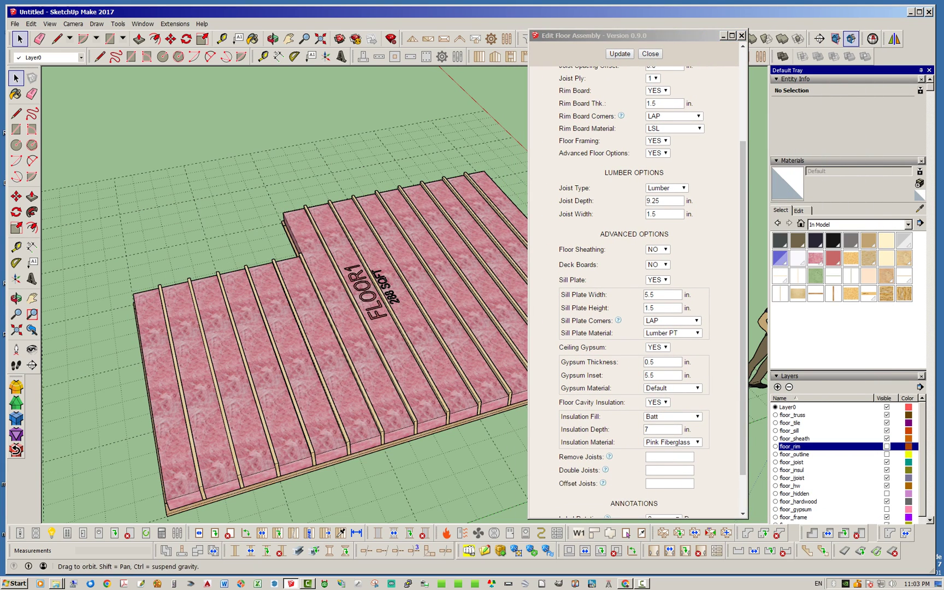
pyautogui.moveTo(306, 382); pyautogui.dragTo(301, 334, button='middle')
pyautogui.scroll(3, 285, 372)
pyautogui.scroll(2, 332, 382)
pyautogui.moveTo(331, 383)
pyautogui.mouseDown(button='middle')
pyautogui.moveTo(327, 257)
pyautogui.moveTo(350, 235)
pyautogui.moveTo(331, 377)
pyautogui.mouseUp(button='middle')
pyautogui.press('space')
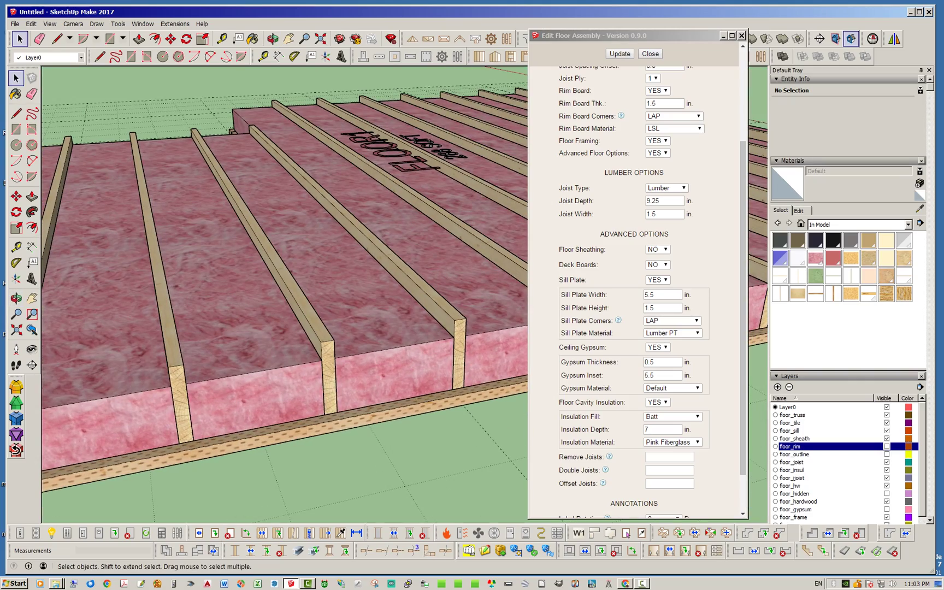
# - Show the floor_rim layer again and view the whole insulated floor
pyautogui.click(886, 446)
pyautogui.scroll(-3, 278, 421)
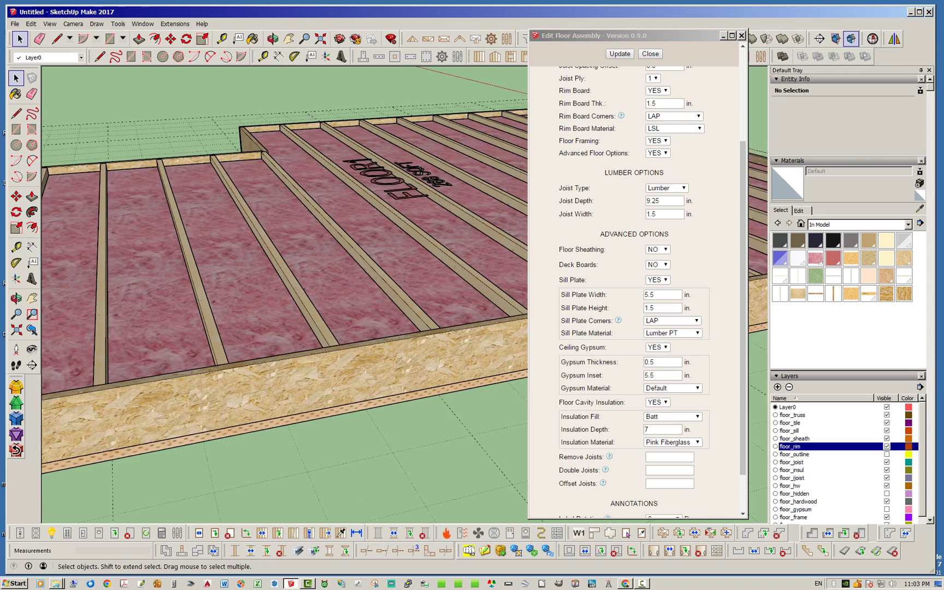
pyautogui.scroll(-2, 331, 408)
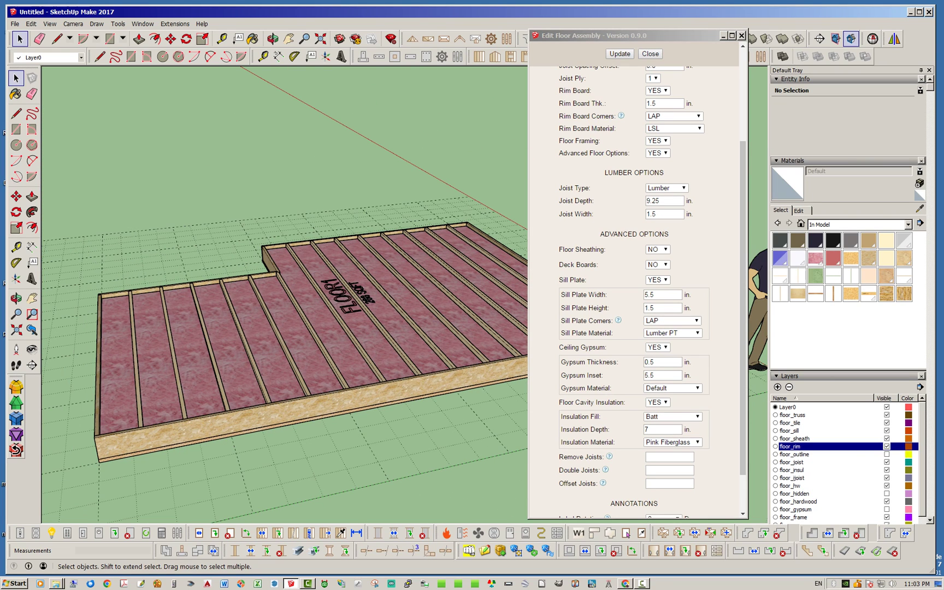
# - Set Floor Cavity Insulation to NO and update the floor assembly
pyautogui.click(658, 402)
pyautogui.click(658, 402)
pyautogui.click(658, 402)
pyautogui.click(653, 420)
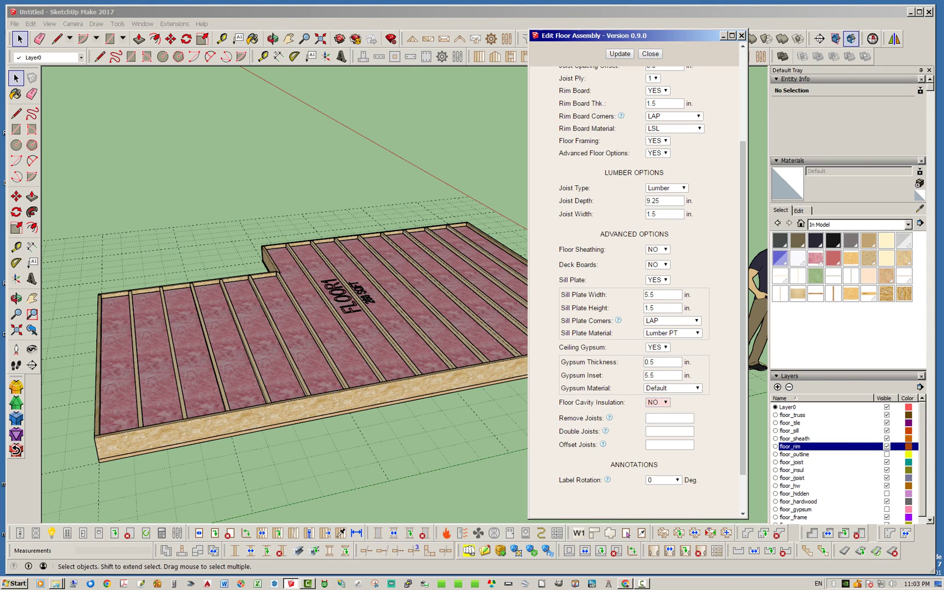
pyautogui.click(620, 53)
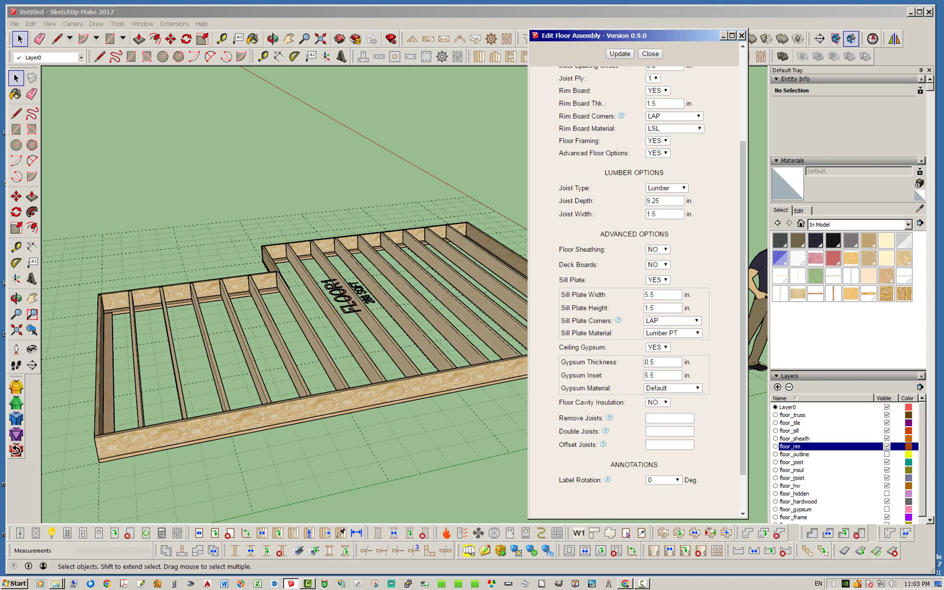
# - Change the floor family to I-Joist with the LPI Floor joist family and update the floor assembly
pyautogui.scroll(4, 634, 273)
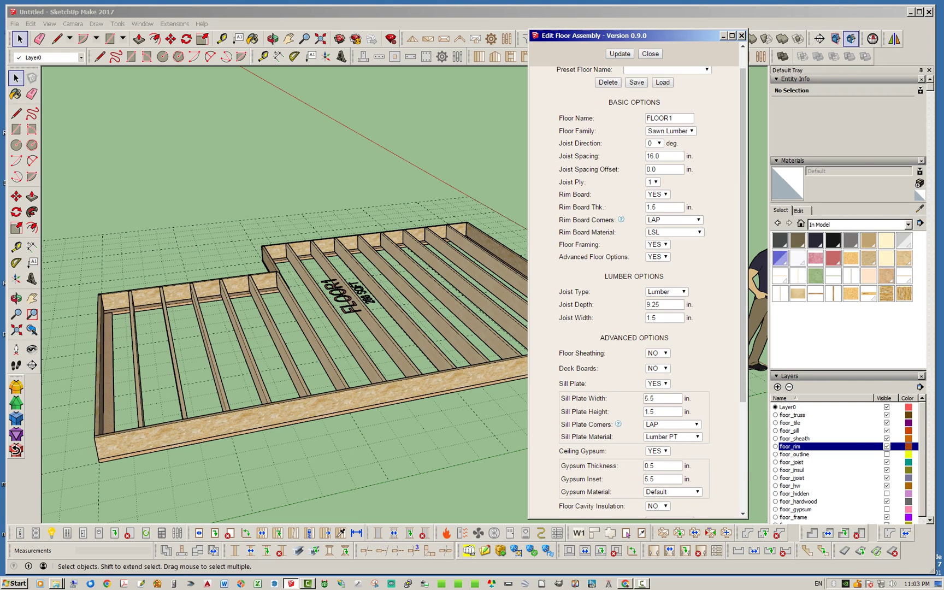
pyautogui.click(670, 130)
pyautogui.click(660, 149)
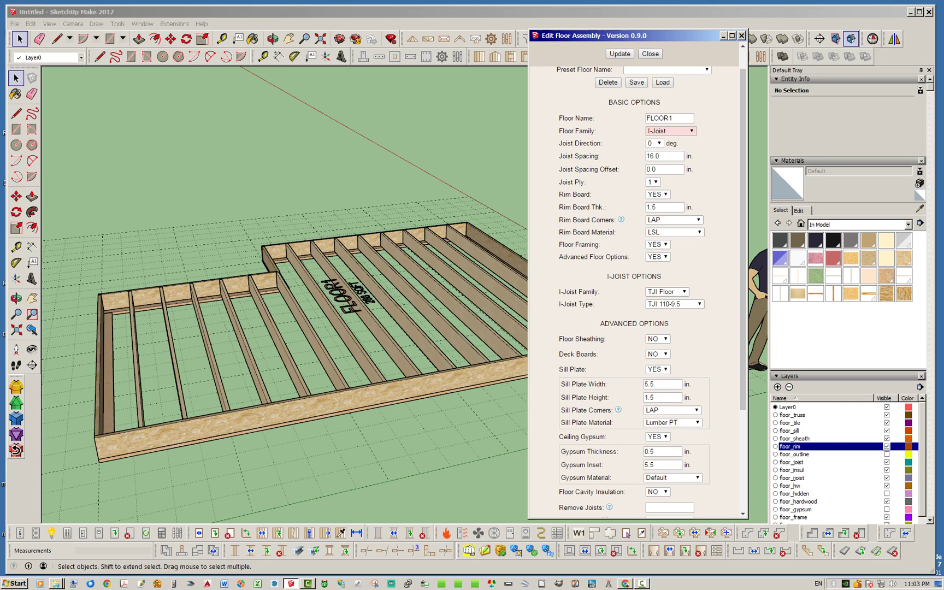
pyautogui.click(667, 291)
pyautogui.click(661, 317)
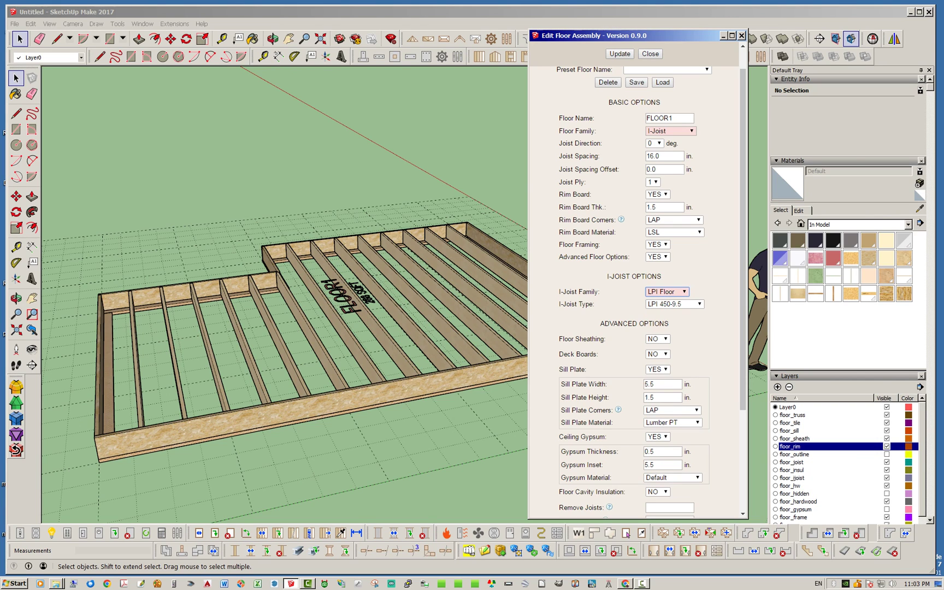
pyautogui.click(620, 53)
# - Examine the LPI I-joist framing and the joist run direction from several angles and distances
pyautogui.moveTo(306, 349)
pyautogui.mouseDown(button='middle')
pyautogui.moveTo(416, 371)
pyautogui.moveTo(295, 350)
pyautogui.mouseUp(button='middle')
pyautogui.scroll(5, 426, 372)
pyautogui.scroll(-8, 284, 295)
pyautogui.press('space')
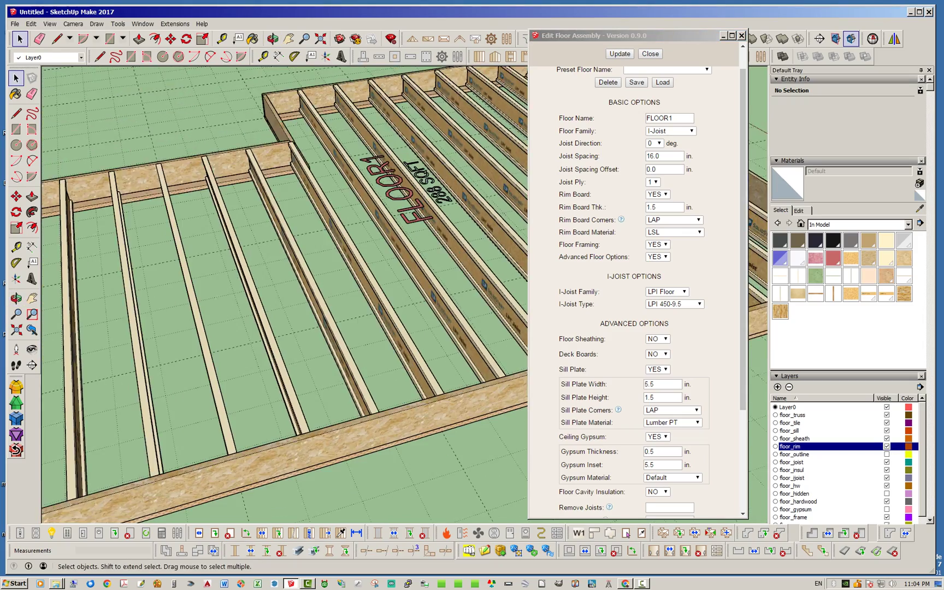
pyautogui.scroll(-3, 295, 360)
pyautogui.moveTo(295, 361); pyautogui.dragTo(355, 358, button='middle')
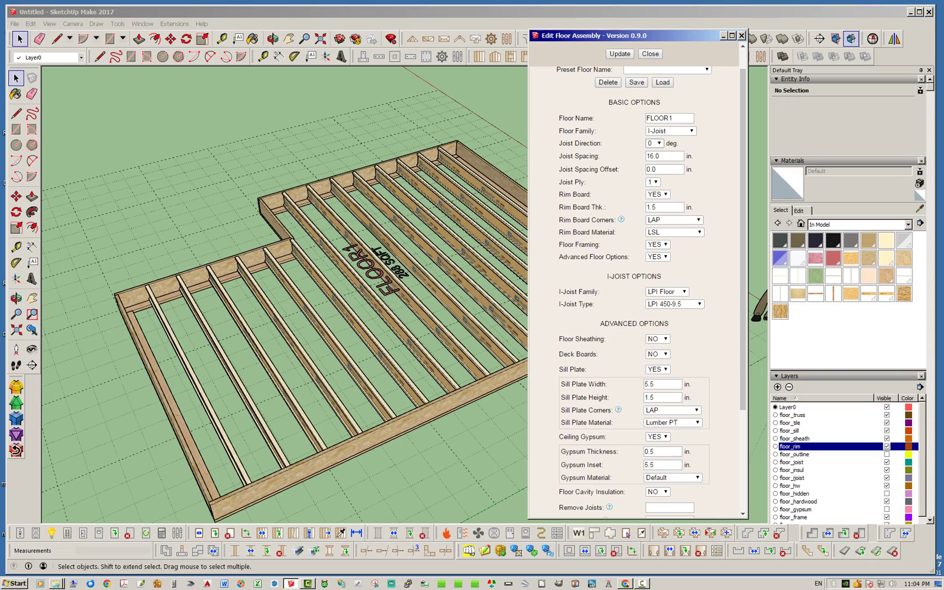
pyautogui.moveTo(263, 307)
pyautogui.mouseDown(button='middle')
pyautogui.moveTo(334, 312)
pyautogui.moveTo(339, 323)
pyautogui.mouseUp(button='middle')
pyautogui.scroll(-3, 295, 306)
pyautogui.scroll(-2, 415, 241)
pyautogui.scroll(-2, 447, 241)
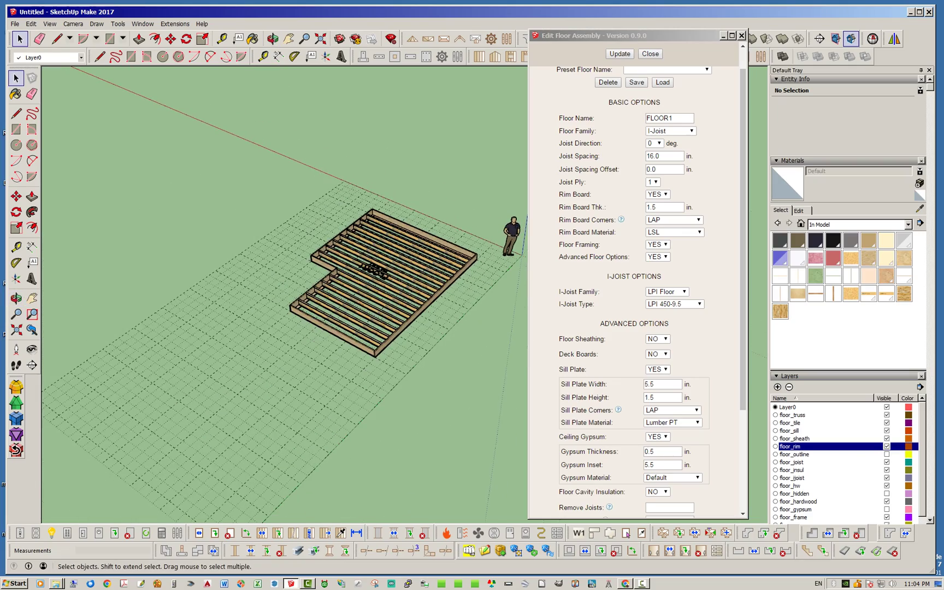
pyautogui.moveTo(446, 240); pyautogui.dragTo(366, 216, button='middle')
pyautogui.moveTo(415, 240); pyautogui.dragTo(306, 290, button='middle')
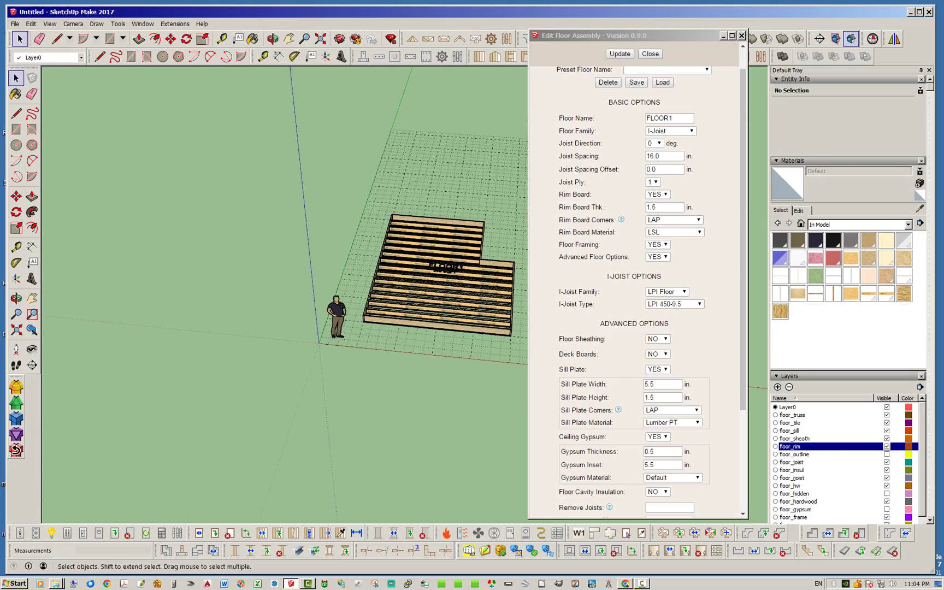
pyautogui.moveTo(383, 274); pyautogui.dragTo(355, 274, button='middle')
pyautogui.moveTo(218, 300); pyautogui.dragTo(214, 300, button='middle')
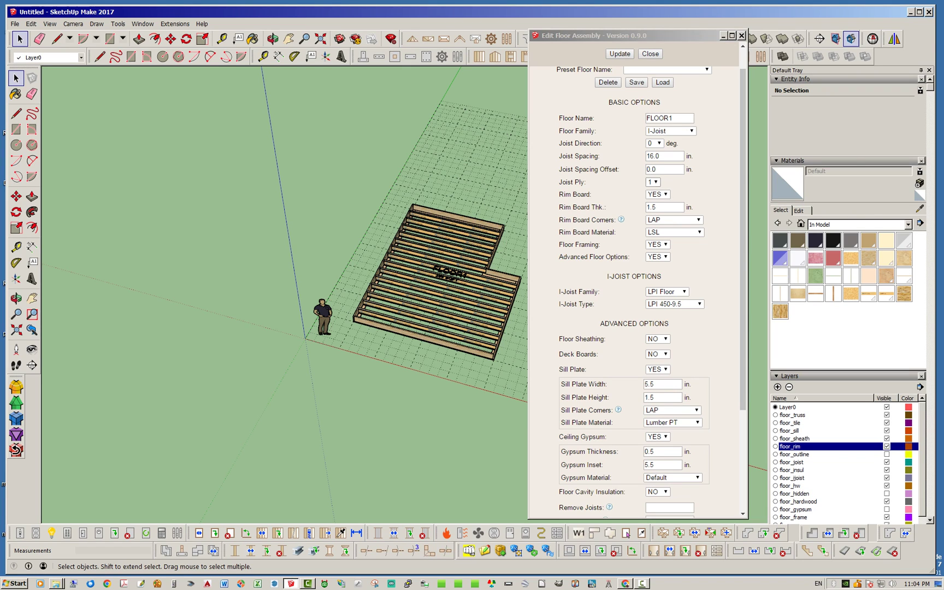
# - Set the joist direction to 90 degrees and update the floor assembly
pyautogui.click(654, 143)
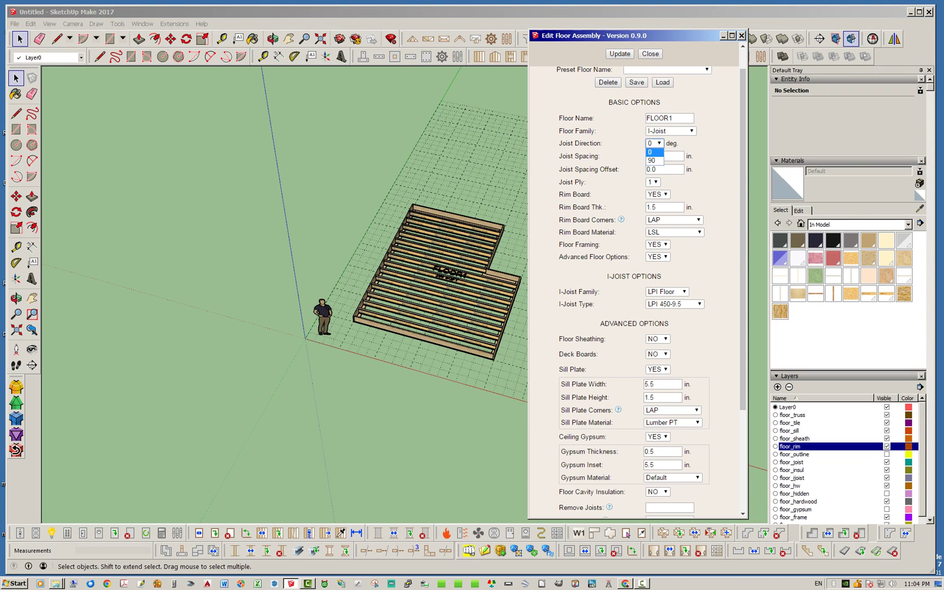
pyautogui.click(654, 161)
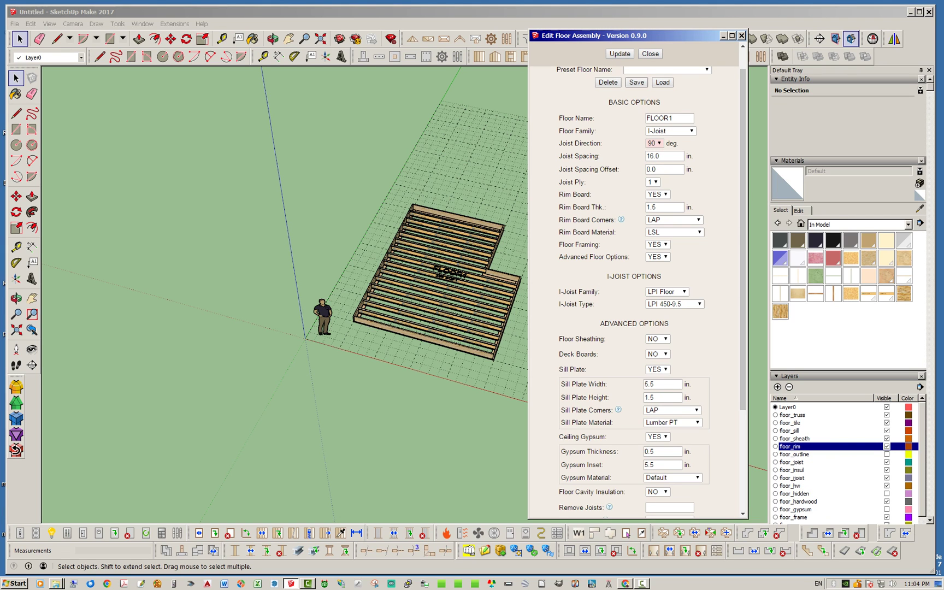
pyautogui.click(619, 53)
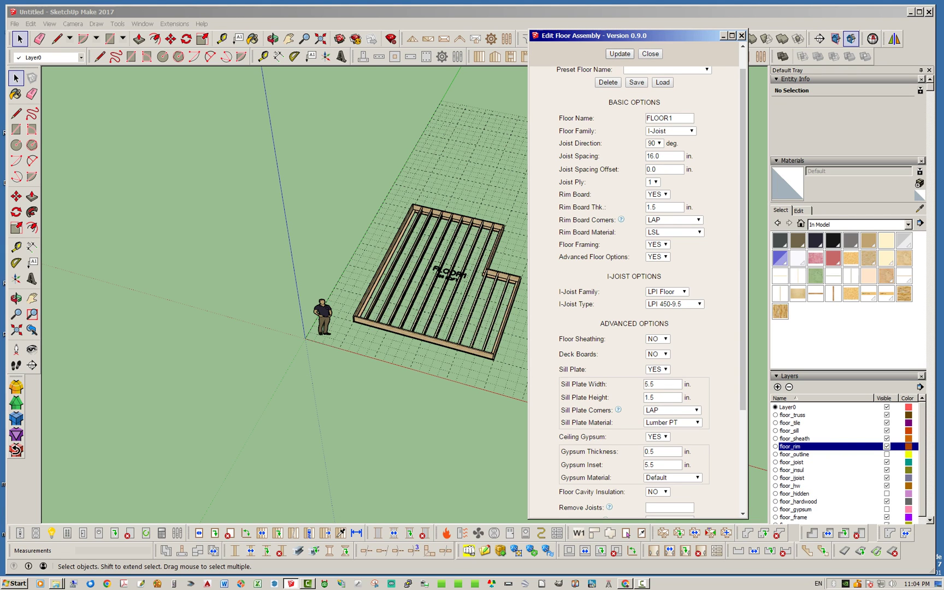
# - Examine the rotated I-joist layout and its spacing from the rim board from several angles
pyautogui.moveTo(508, 306); pyautogui.dragTo(437, 306, button='middle')
pyautogui.scroll(5, 437, 306)
pyautogui.scroll(-4, 350, 319)
pyautogui.moveTo(350, 320); pyautogui.dragTo(421, 319, button='middle')
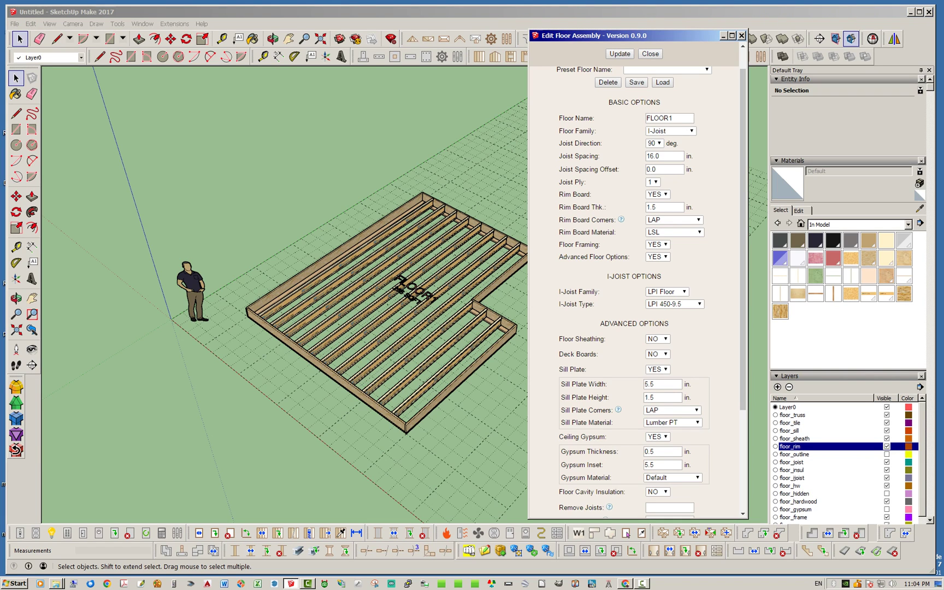
pyautogui.moveTo(415, 295); pyautogui.dragTo(372, 296, button='middle')
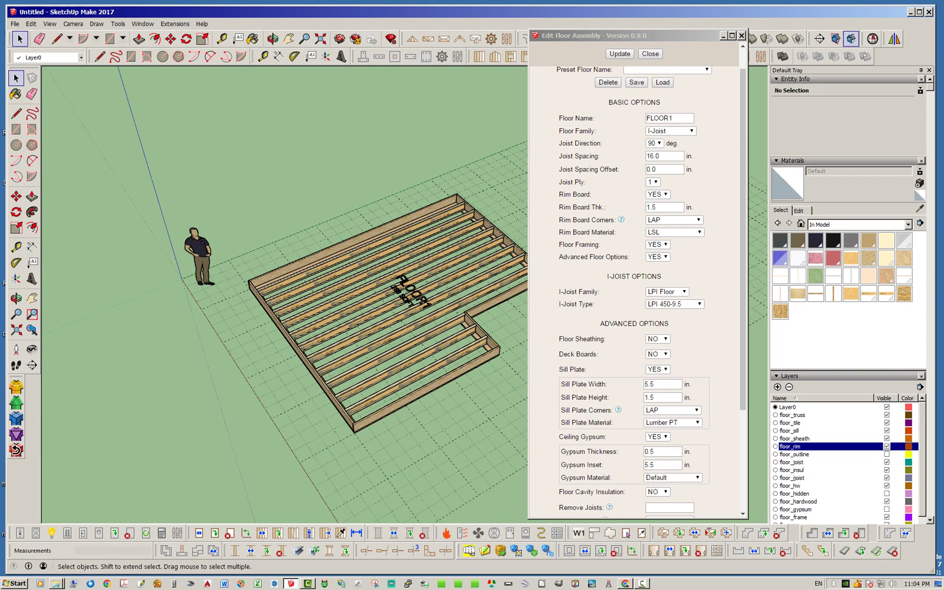
pyautogui.moveTo(219, 295); pyautogui.dragTo(360, 334, button='middle')
pyautogui.moveTo(120, 312); pyautogui.dragTo(186, 328, button='middle')
pyautogui.scroll(-2, 186, 328)
pyautogui.scroll(3, 451, 322)
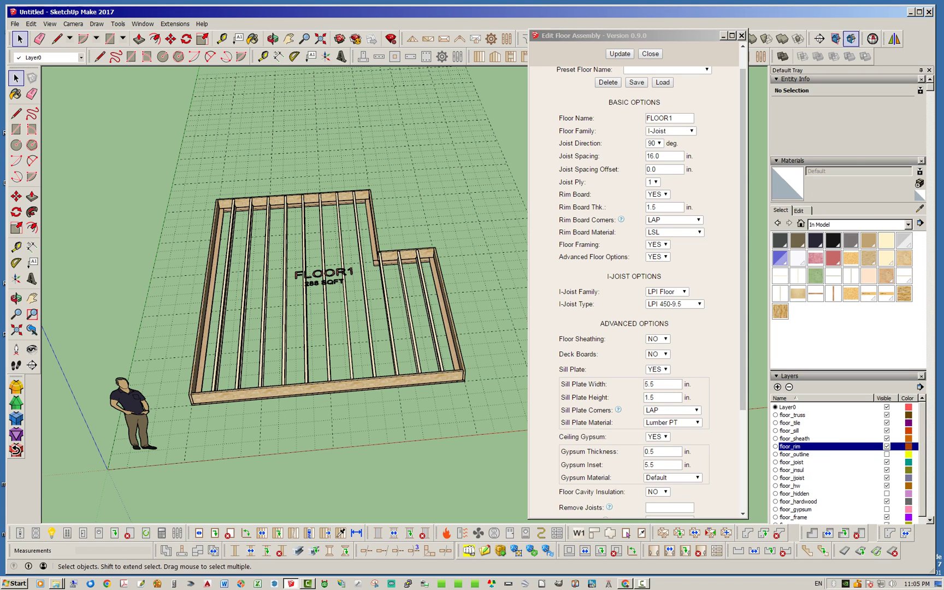
# - Set the joist spacing offset to 8 in. and update the floor assembly
pyautogui.doubleClick(654, 169)
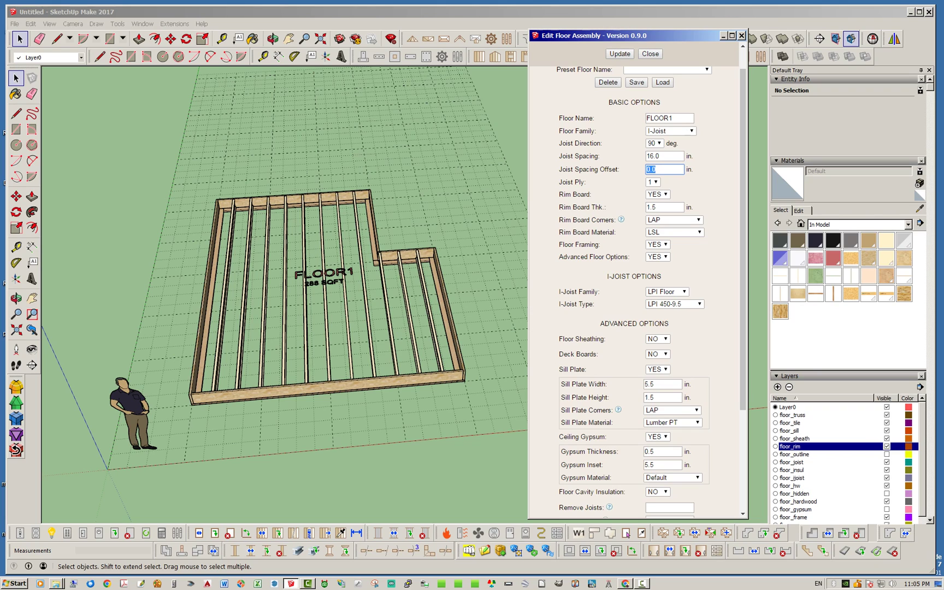
pyautogui.write('8')
pyautogui.click(620, 54)
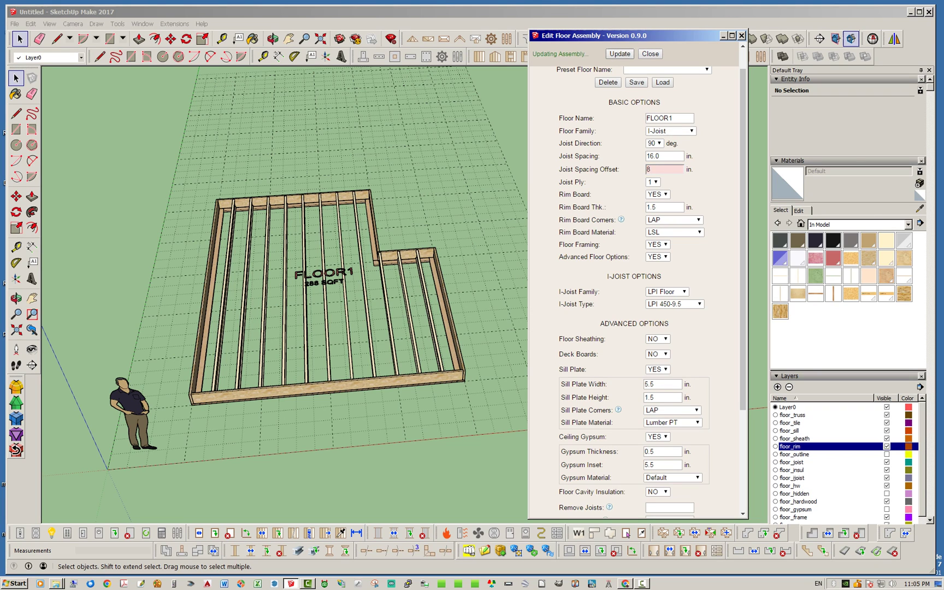
pyautogui.moveTo(322, 290); pyautogui.dragTo(371, 295, button='middle')
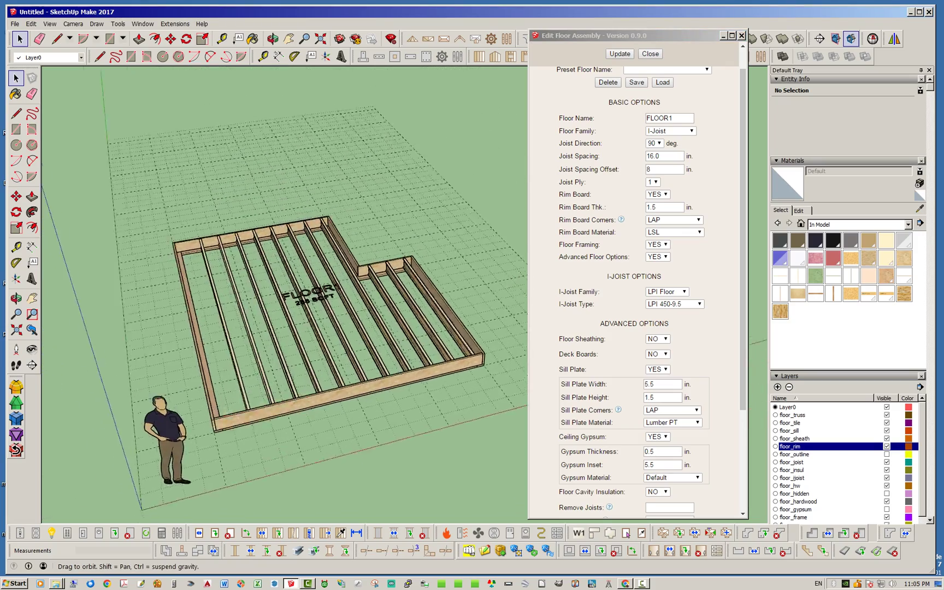
pyautogui.scroll(3, 312, 399)
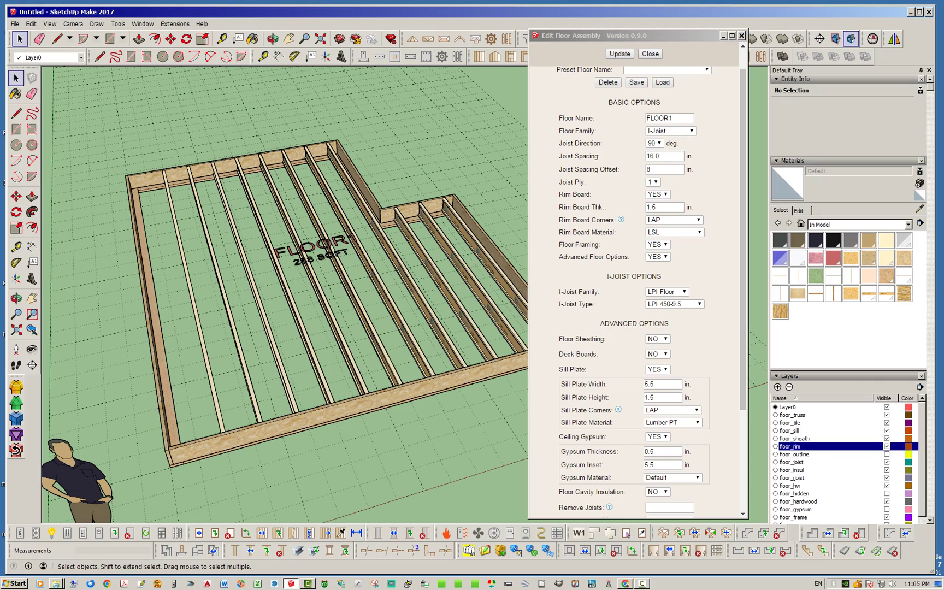
# - Set the joist direction back to 0 degrees and update the floor assembly
pyautogui.scroll(-5, 273, 257)
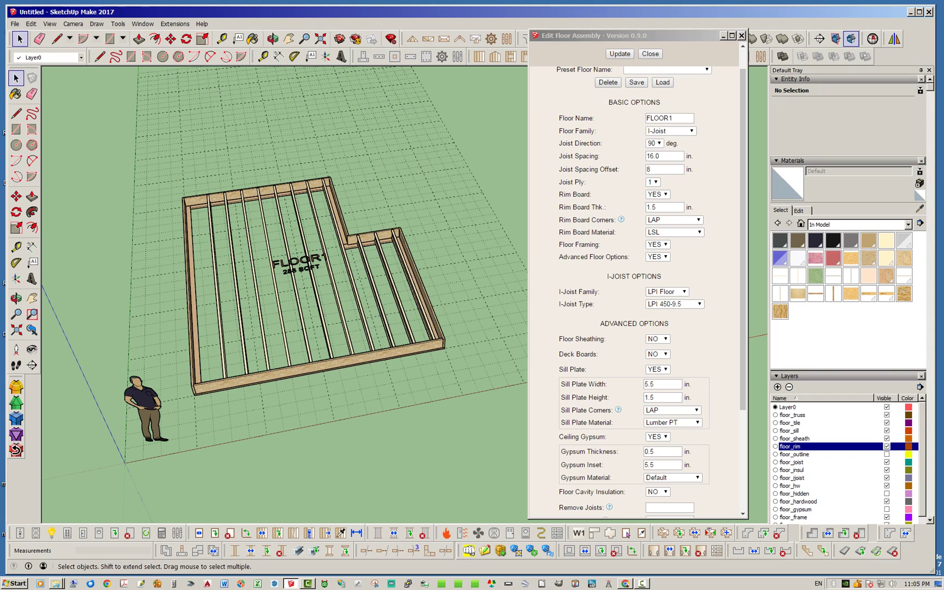
pyautogui.moveTo(328, 262); pyautogui.dragTo(257, 246, button='middle')
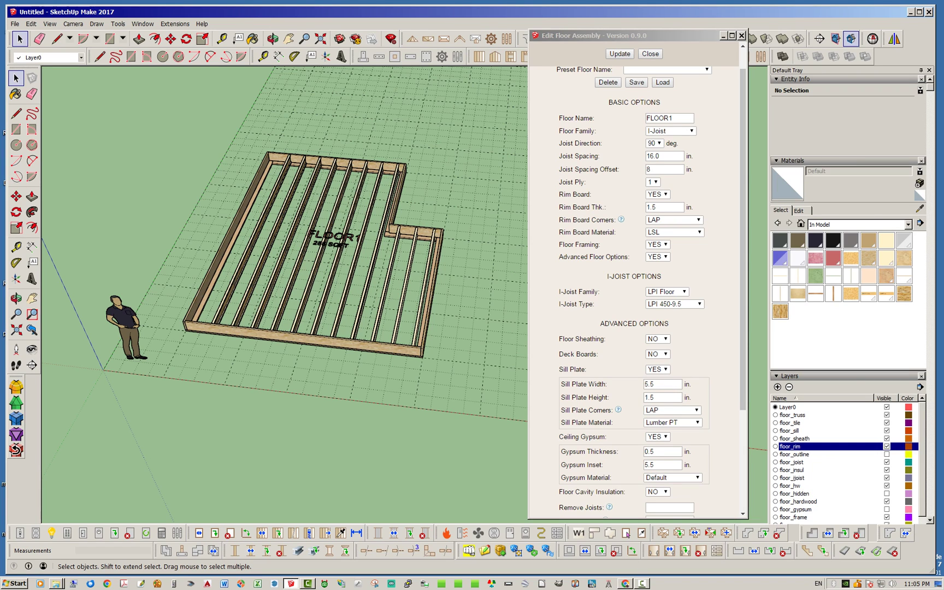
pyautogui.click(655, 143)
pyautogui.click(652, 152)
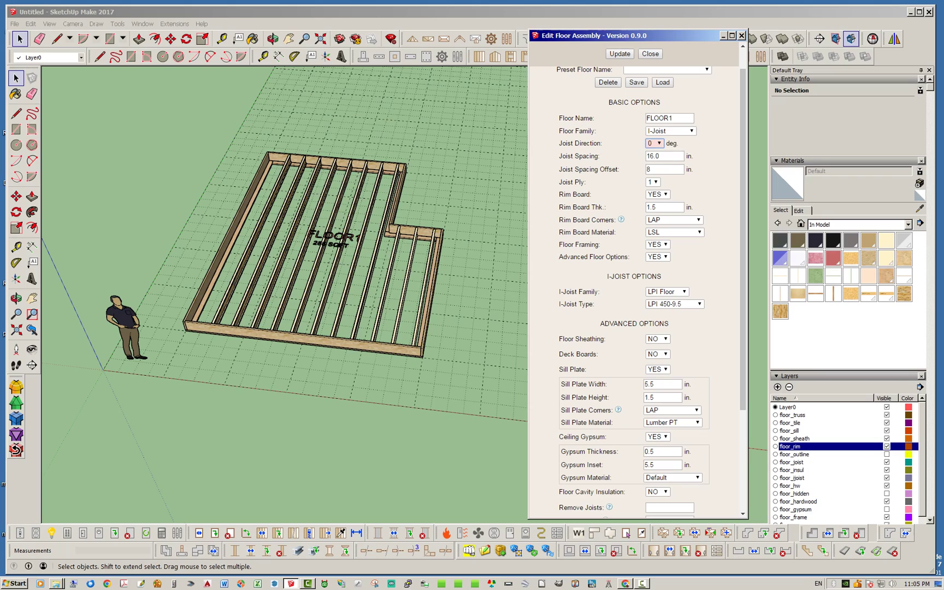
pyautogui.click(620, 53)
# - Set the joist spacing offset to -8 in. and update the floor assembly
pyautogui.moveTo(338, 180); pyautogui.dragTo(244, 169, button='middle')
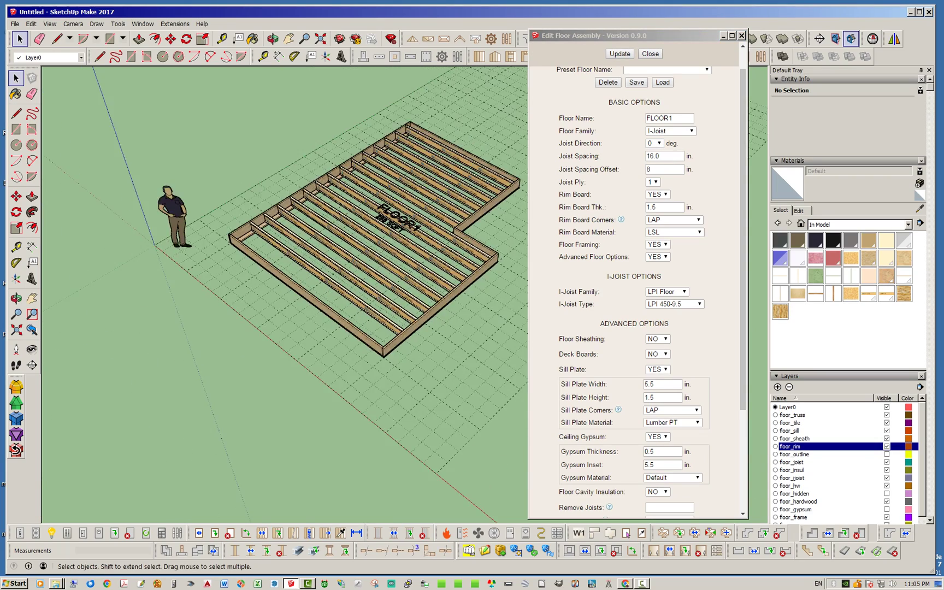
pyautogui.scroll(3, 241, 167)
pyautogui.scroll(-2, 137, 263)
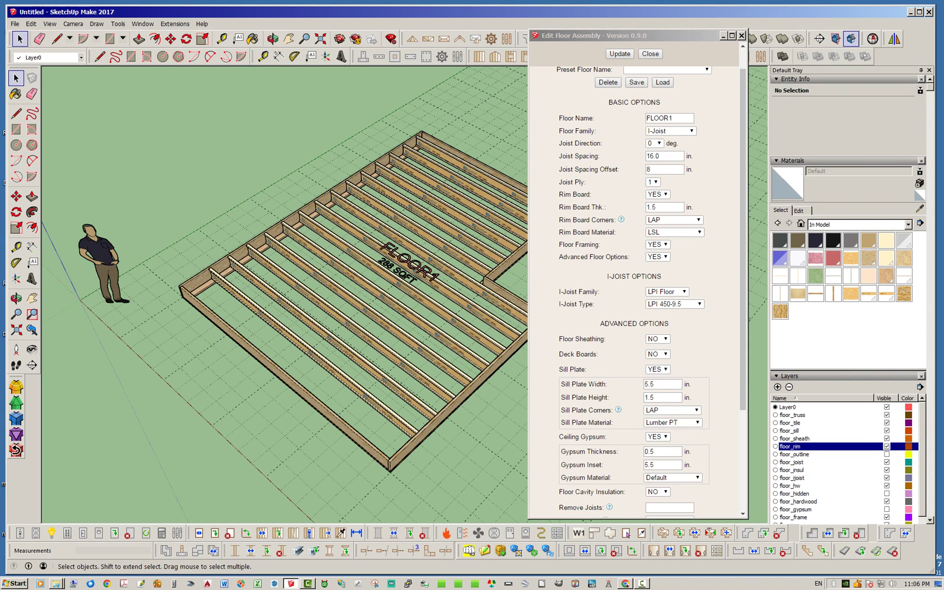
pyautogui.moveTo(382, 300); pyautogui.dragTo(355, 300, button='middle')
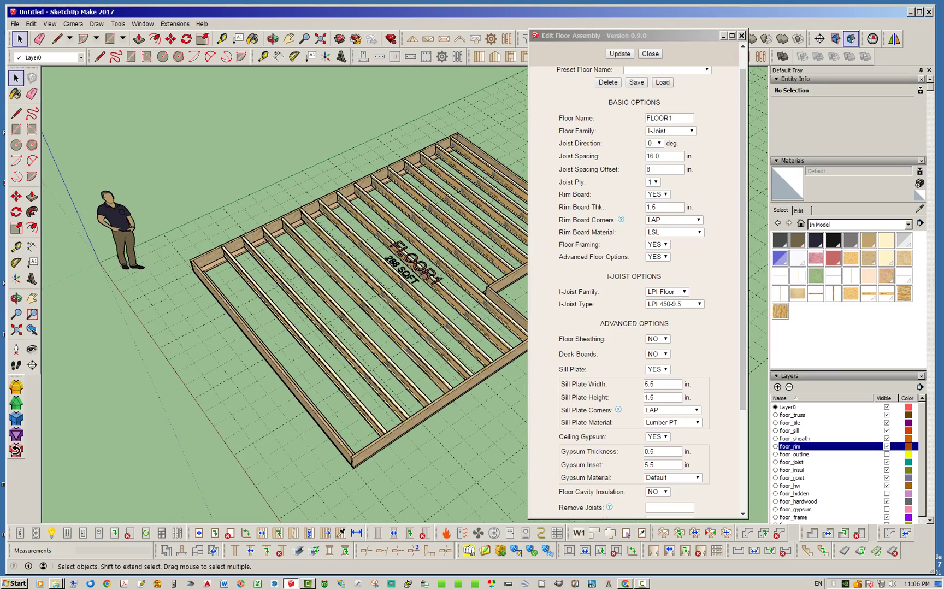
pyautogui.doubleClick(649, 169)
pyautogui.write('-')
pyautogui.write('-8')
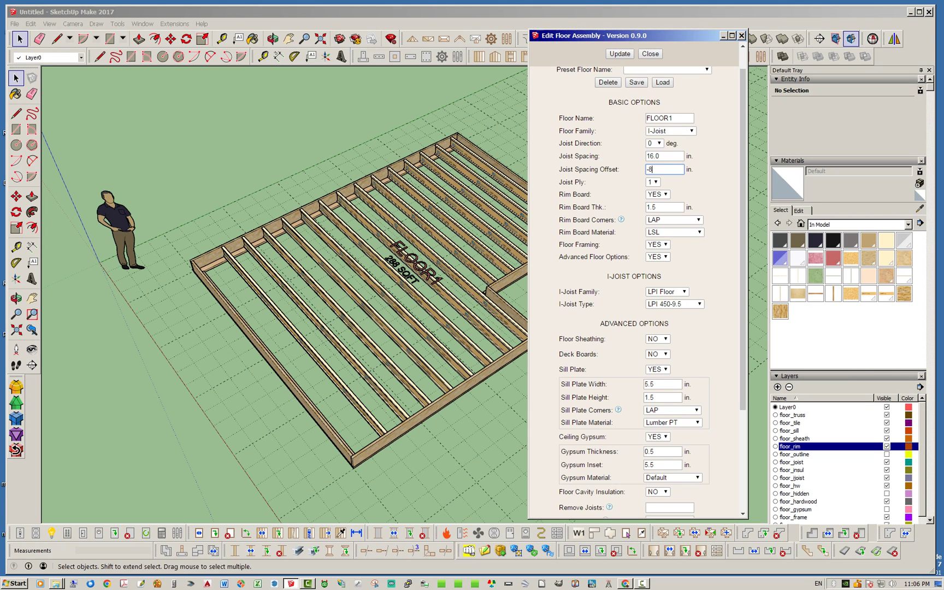
pyautogui.click(619, 53)
# - Examine the shifted I-joist layout and its spacing from the rim boards from several angles and distances
pyautogui.moveTo(361, 350); pyautogui.dragTo(274, 328, button='middle')
pyautogui.scroll(3, 295, 213)
pyautogui.scroll(-2, 213, 240)
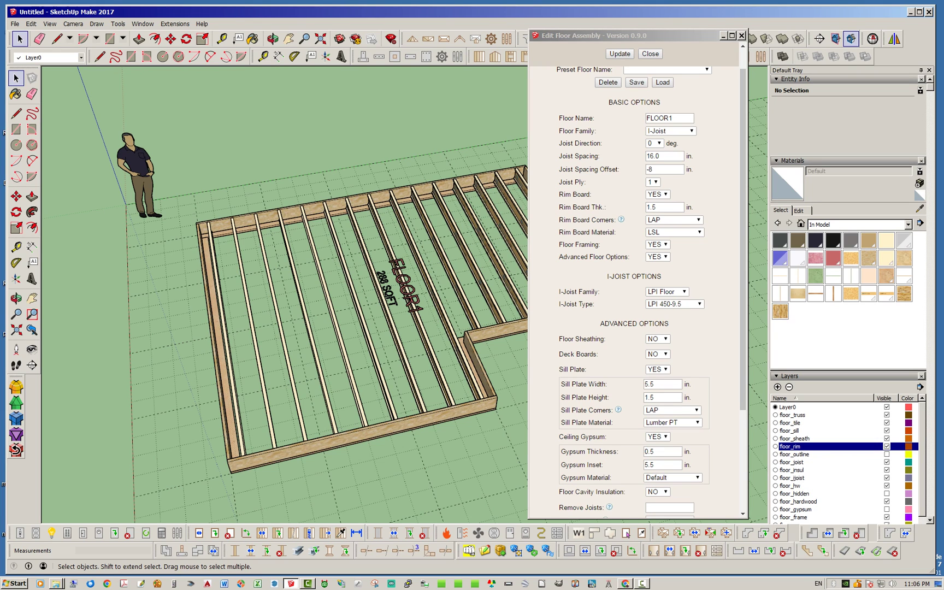
pyautogui.scroll(-2, 120, 267)
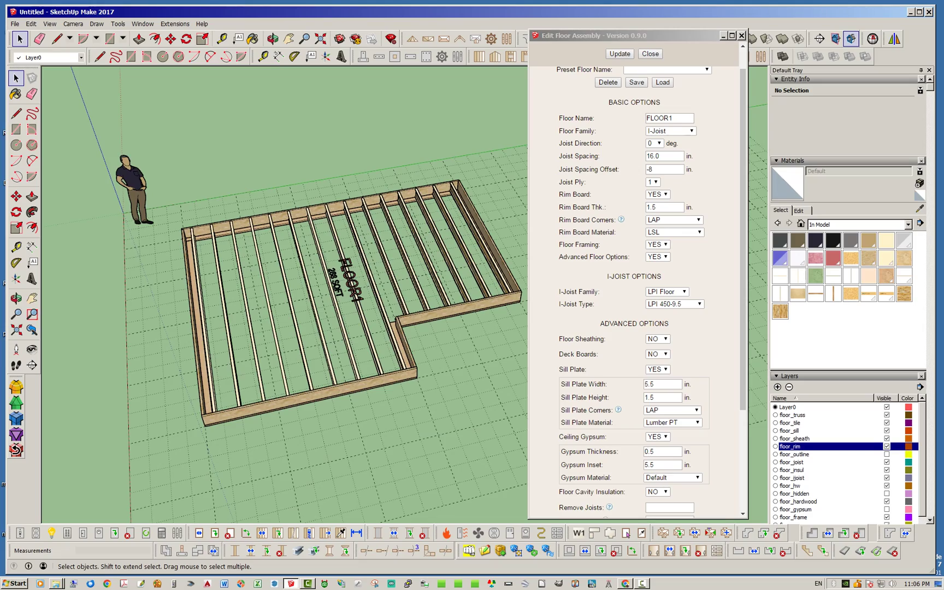
pyautogui.scroll(4, 481, 185)
pyautogui.scroll(-4, 448, 172)
pyautogui.scroll(-2, 403, 180)
pyautogui.moveTo(403, 180); pyautogui.dragTo(456, 180, button='middle')
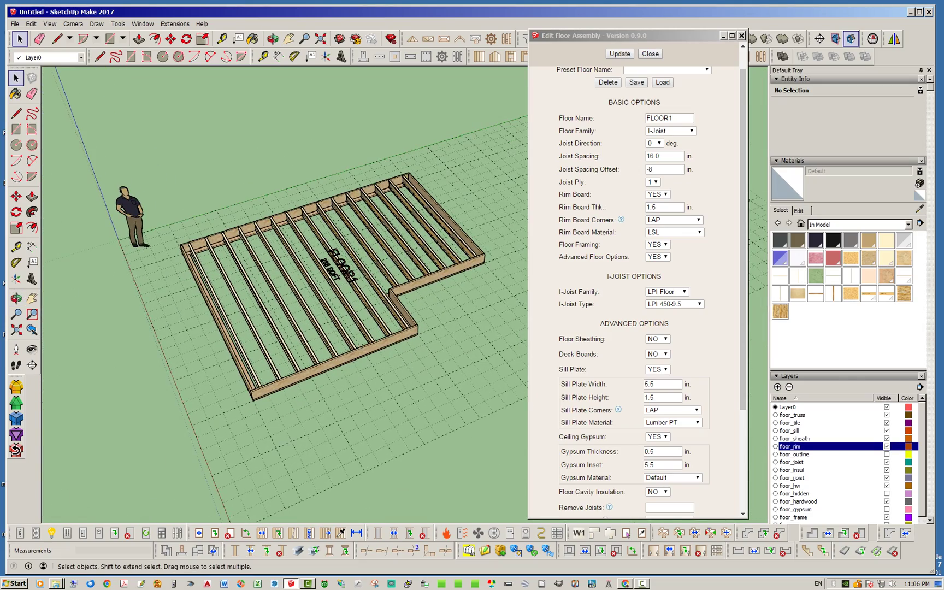
pyautogui.scroll(3, 355, 372)
pyautogui.moveTo(355, 372); pyautogui.dragTo(257, 347, button='middle')
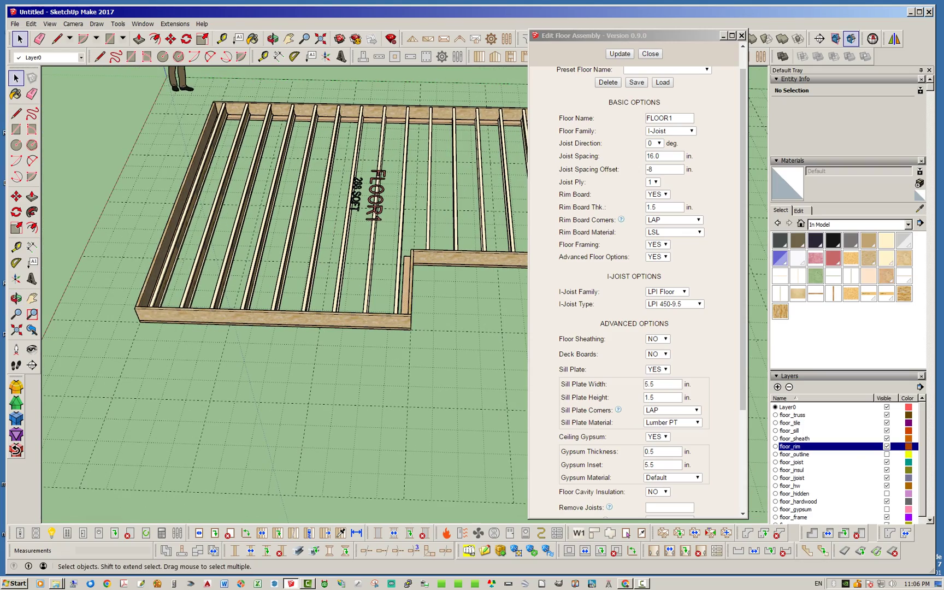
pyautogui.moveTo(256, 347); pyautogui.dragTo(312, 355, button='middle')
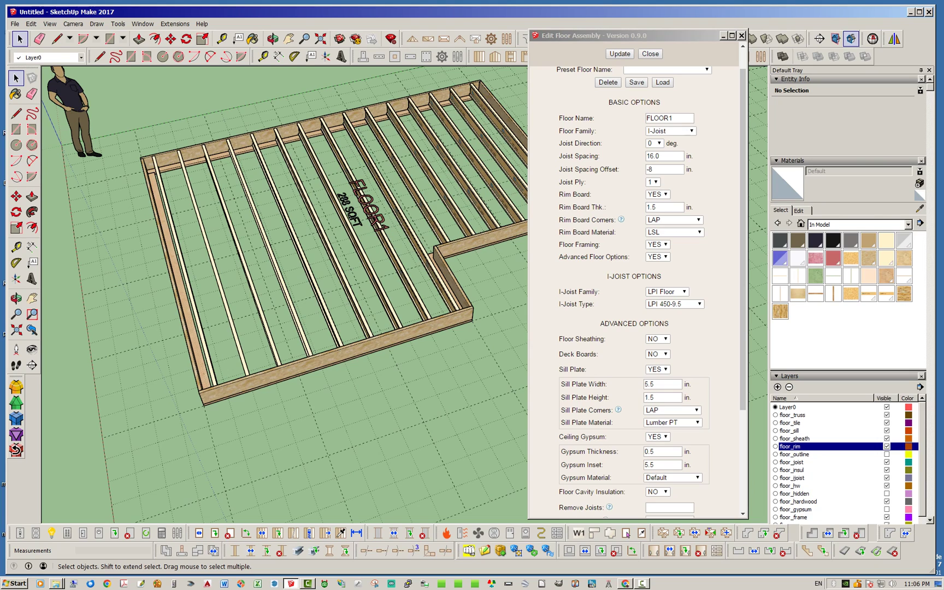
# - Set the joist spacing offset to 0 and update the floor assembly
pyautogui.click(653, 182)
pyautogui.doubleClick(650, 169)
pyautogui.write('0')
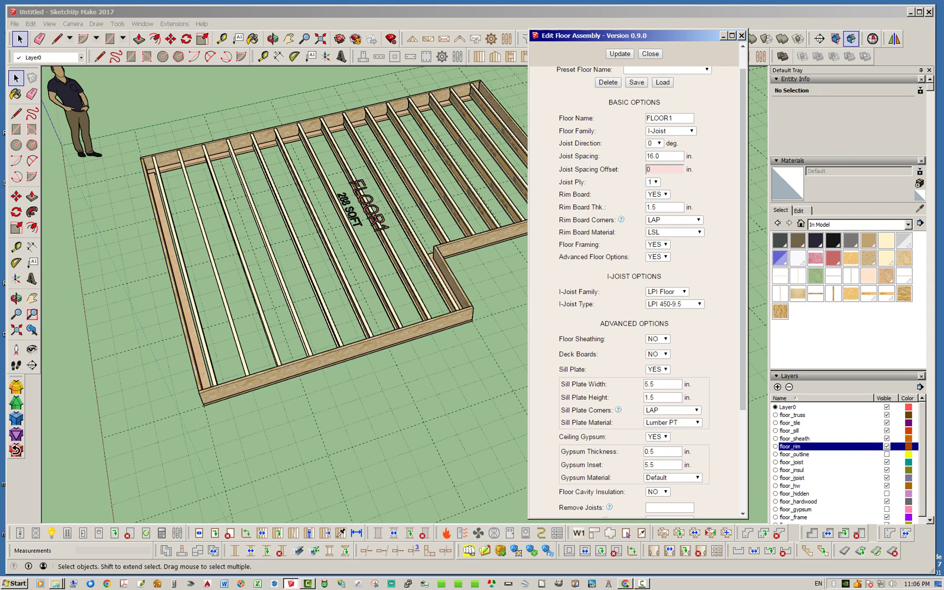
pyautogui.click(620, 53)
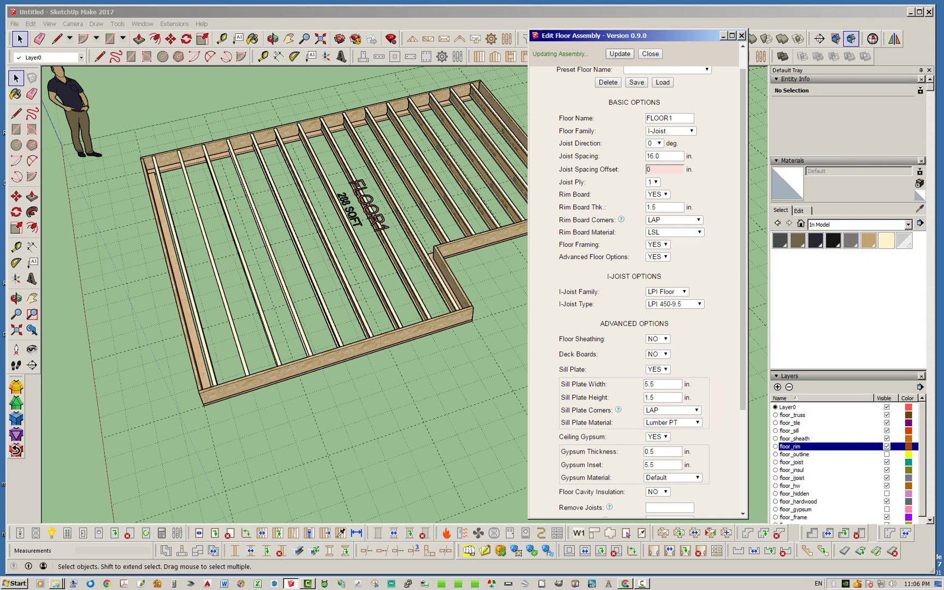
# - Open the floor assembly group and inspect the instance names of the first few I-joists to learn their numbering
pyautogui.moveTo(742, 235); pyautogui.dragTo(742, 334)
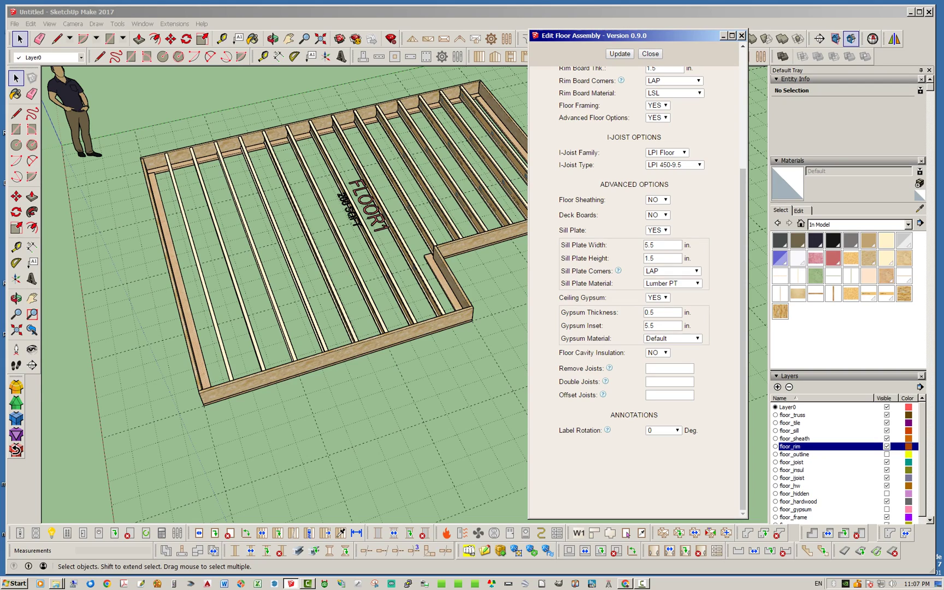
pyautogui.moveTo(207, 355); pyautogui.dragTo(290, 361, button='middle')
pyautogui.scroll(2, 290, 362)
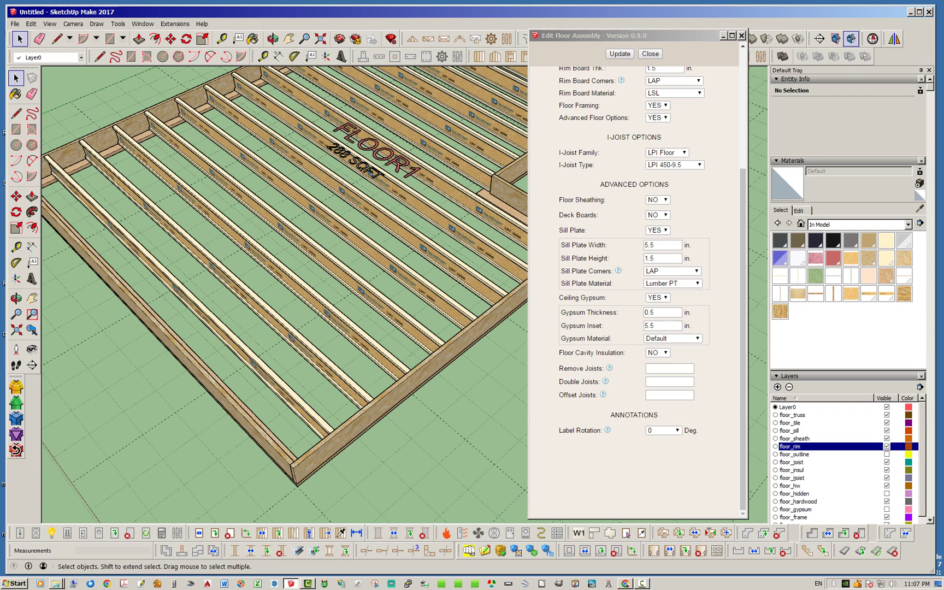
pyautogui.doubleClick(252, 362)
pyautogui.click(253, 362)
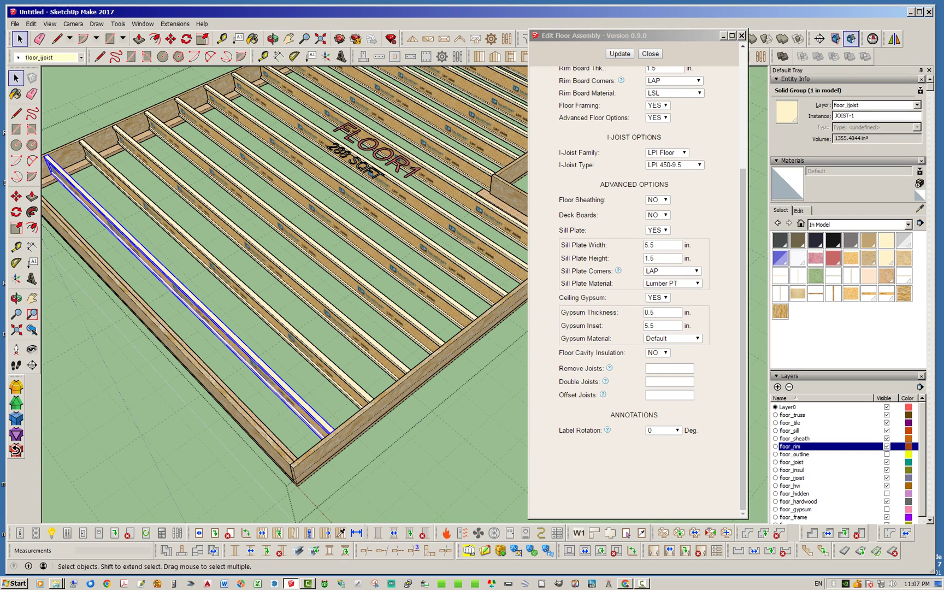
pyautogui.scroll(-5, 271, 376)
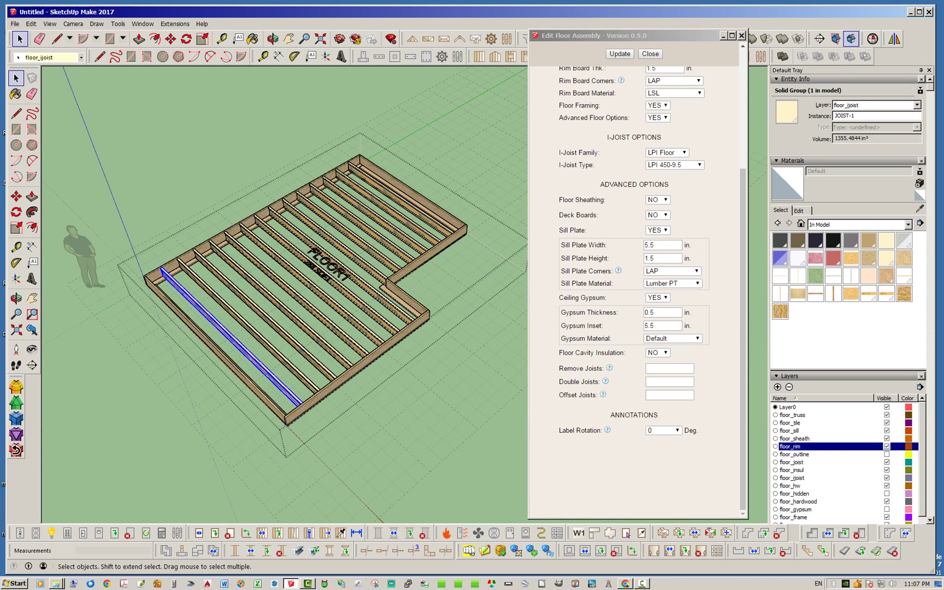
pyautogui.click(284, 360)
pyautogui.click(300, 349)
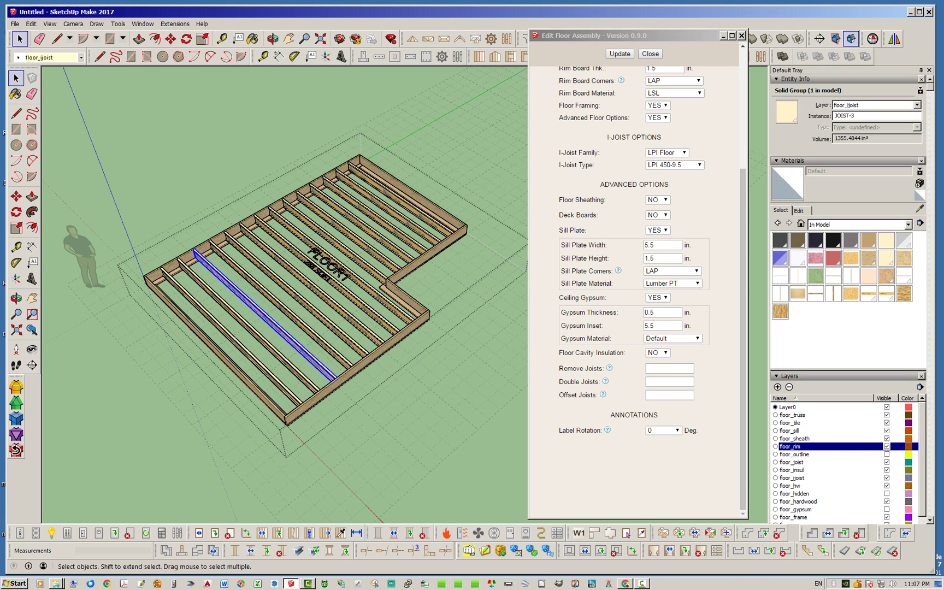
pyautogui.press('Escape')
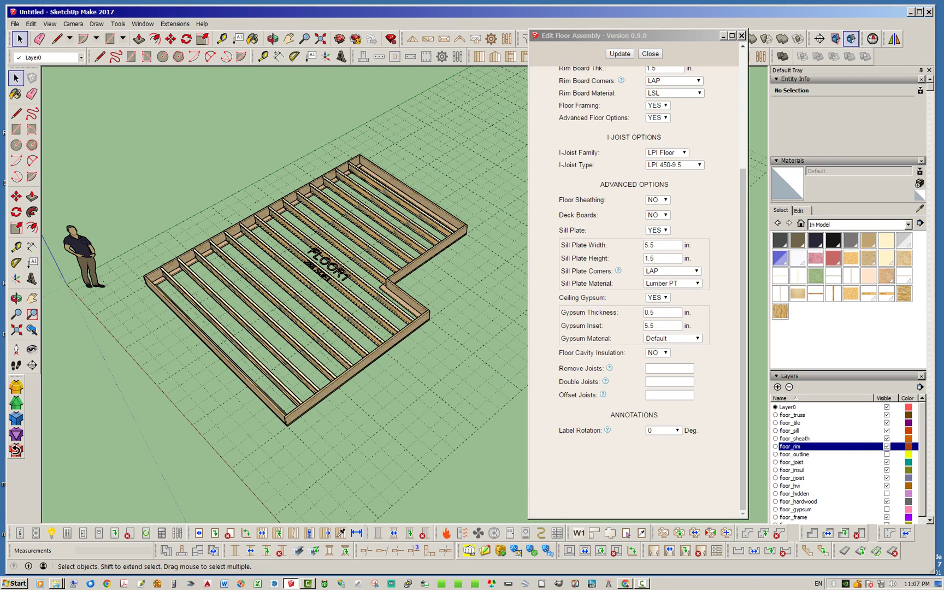
# - Enter joist 2 as the joist to remove and update the floor assembly
pyautogui.click(668, 368)
pyautogui.write('3')
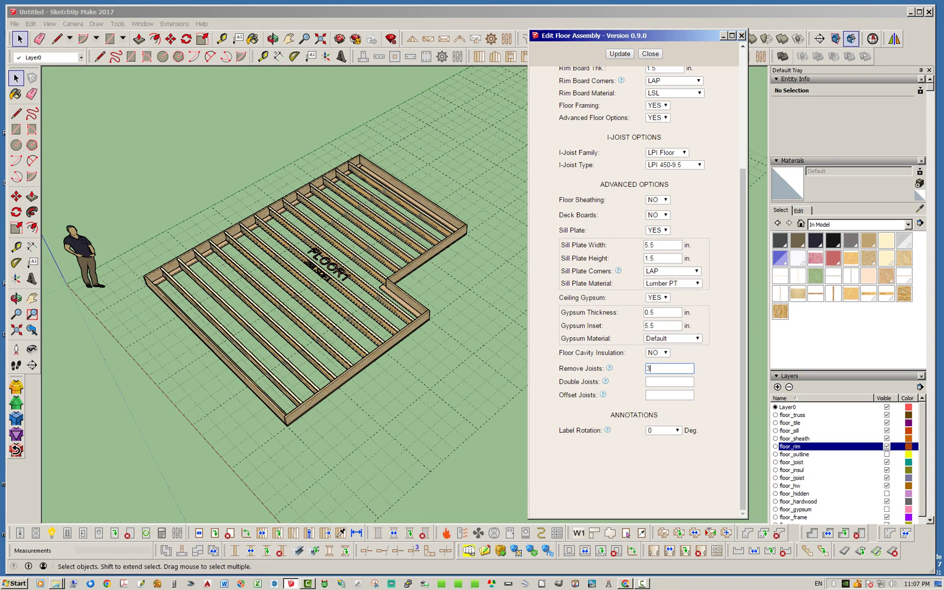
pyautogui.press('BackSpace')
pyautogui.write('2')
pyautogui.click(619, 54)
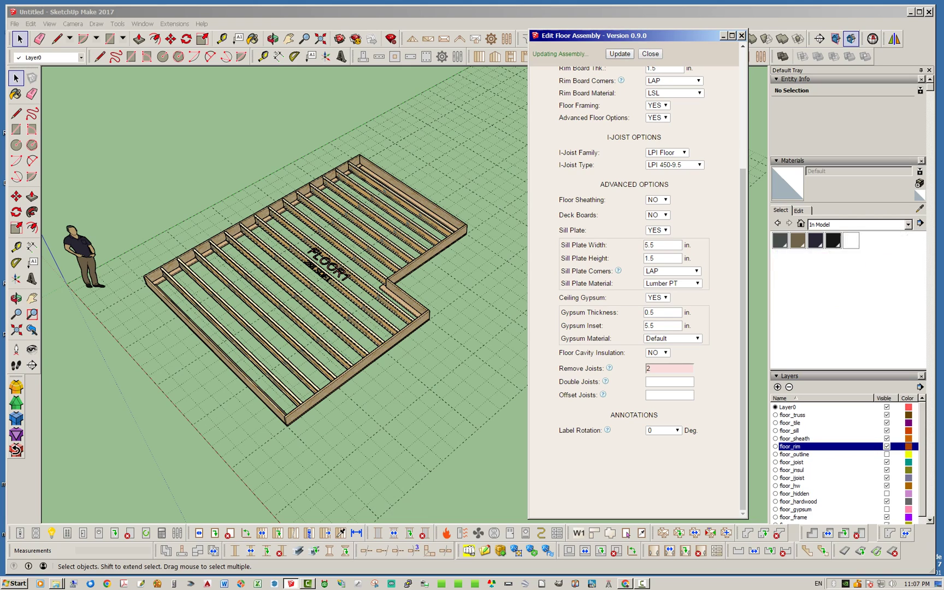
# - Extend the joist removal list to 2,5, leave the double joists entry empty, and update the floor assembly
pyautogui.click(669, 381)
pyautogui.write('4')
pyautogui.click(652, 368)
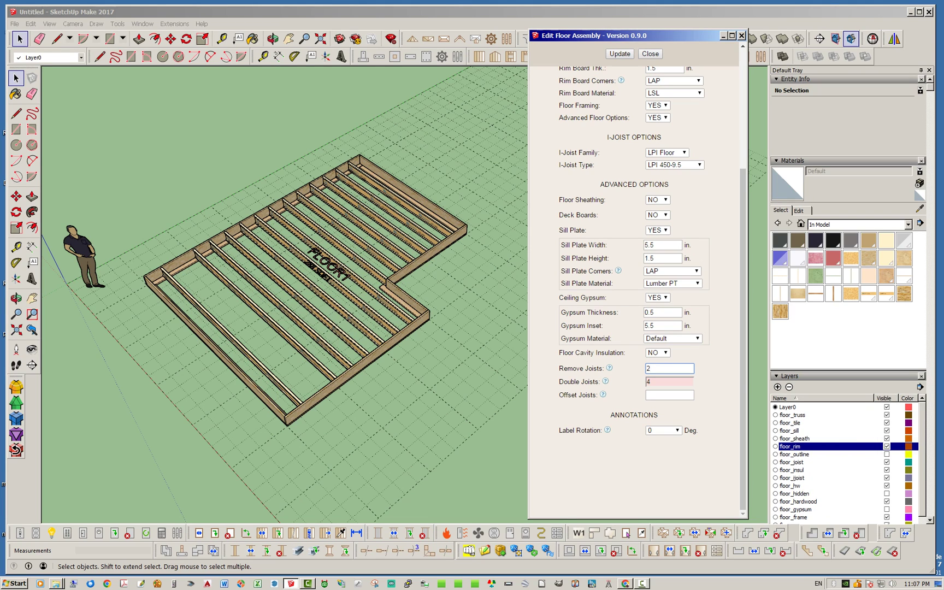
pyautogui.write(',5')
pyautogui.click(651, 382)
pyautogui.press('BackSpace')
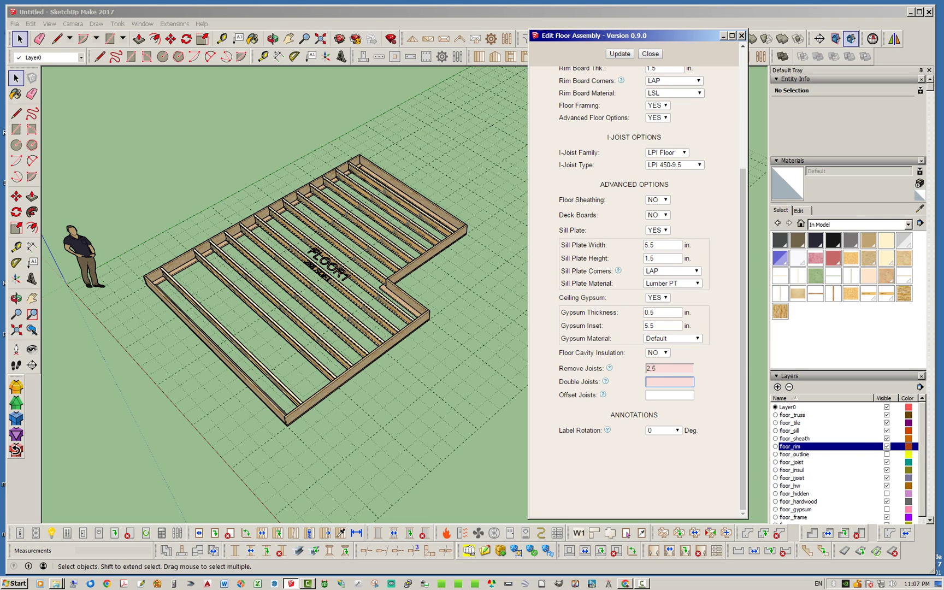
pyautogui.click(620, 54)
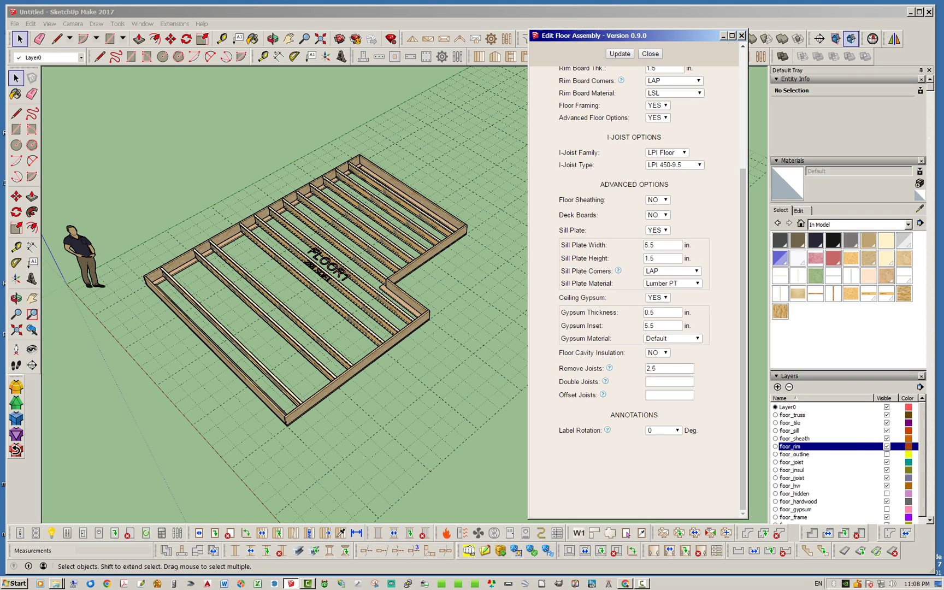
# - Clear the joist removal list and update the floor assembly to restore all joists
pyautogui.click(669, 381)
pyautogui.hotkey('shift', 'Tab')
pyautogui.press('BackSpace')
pyautogui.click(669, 381)
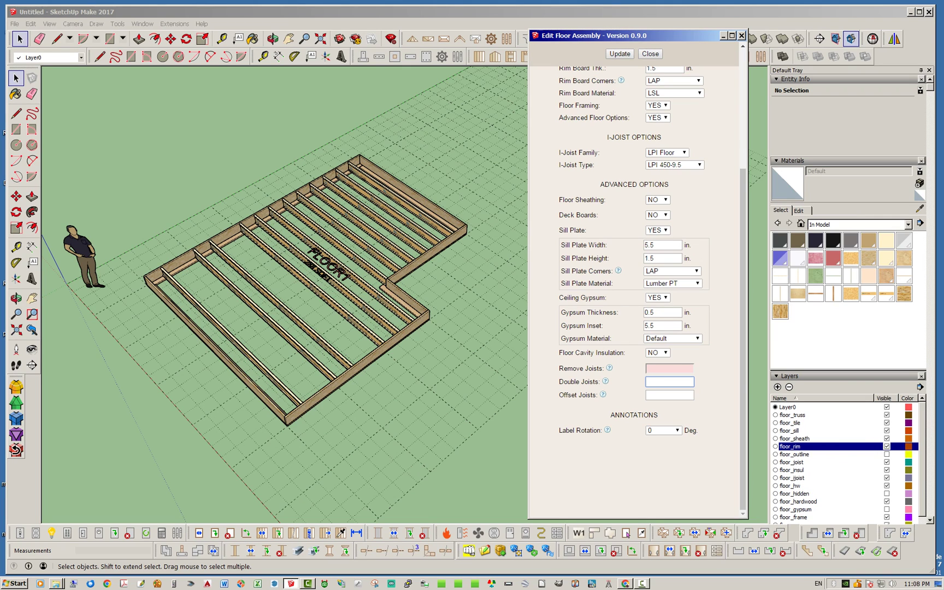
pyautogui.click(620, 54)
# - Double joists 3 and 7 by entering 3,7 and update the floor assembly
pyautogui.click(668, 381)
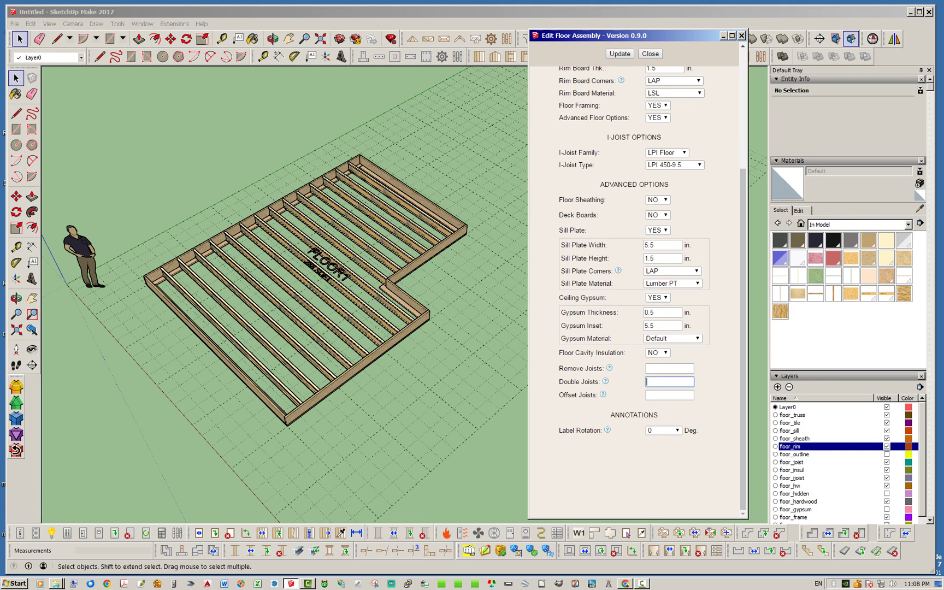
pyautogui.write('3,7')
pyautogui.click(619, 53)
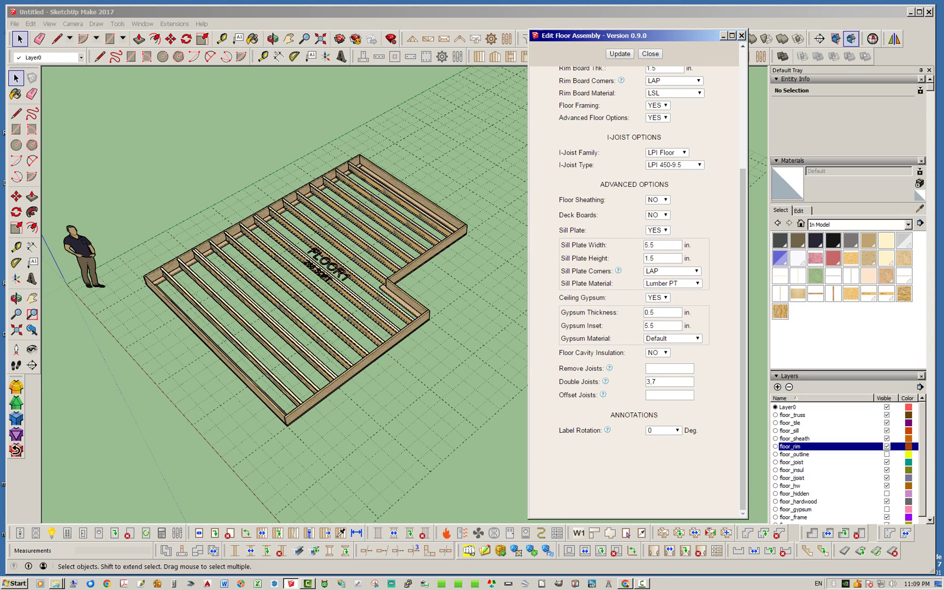
# - Examine the doubled I-joists near the rim board from close up and farther away
pyautogui.scroll(6, 221, 210)
pyautogui.moveTo(221, 211); pyautogui.dragTo(256, 180, button='middle')
pyautogui.scroll(-10, 284, 295)
pyautogui.press('space')
pyautogui.moveTo(194, 254)
pyautogui.mouseDown(button='middle')
pyautogui.moveTo(219, 270)
pyautogui.moveTo(203, 261)
pyautogui.mouseUp(button='middle')
pyautogui.scroll(3, 203, 261)
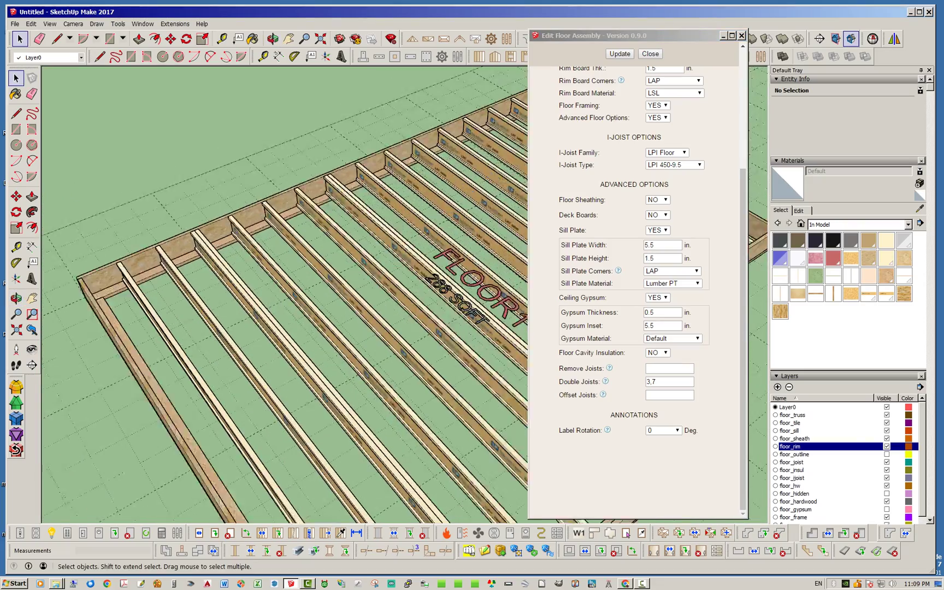
pyautogui.scroll(3, 427, 280)
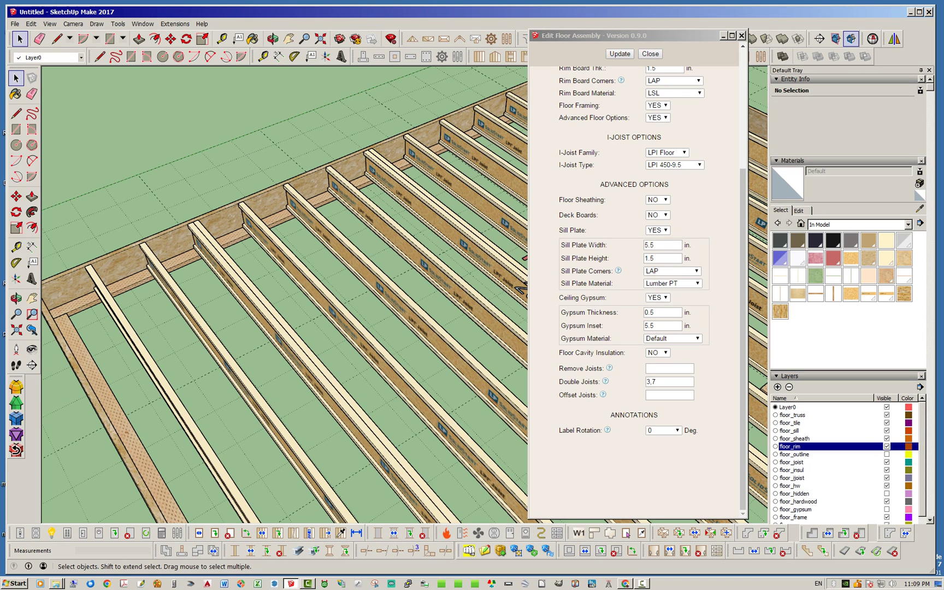
pyautogui.scroll(-3, 407, 374)
pyautogui.scroll(2, 406, 374)
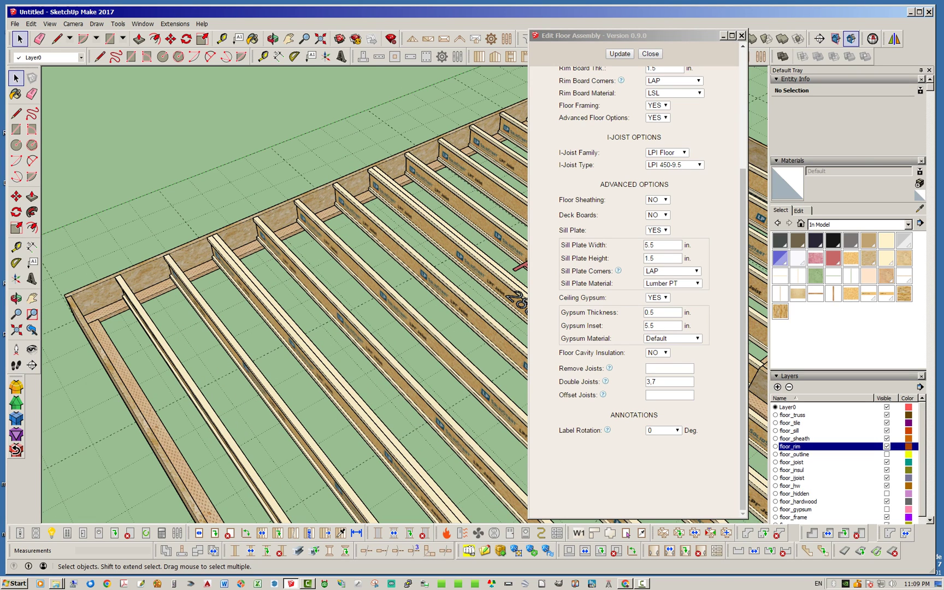
# - Offset joist 3 by 4 in. with the entry 3:4 and update the floor assembly
pyautogui.click(669, 395)
pyautogui.write('3,4')
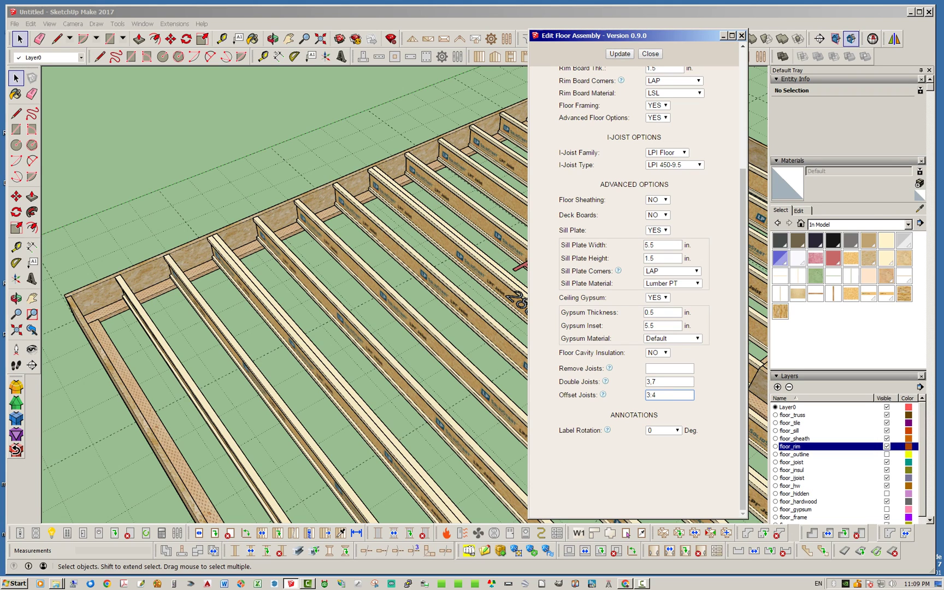
pyautogui.click(619, 53)
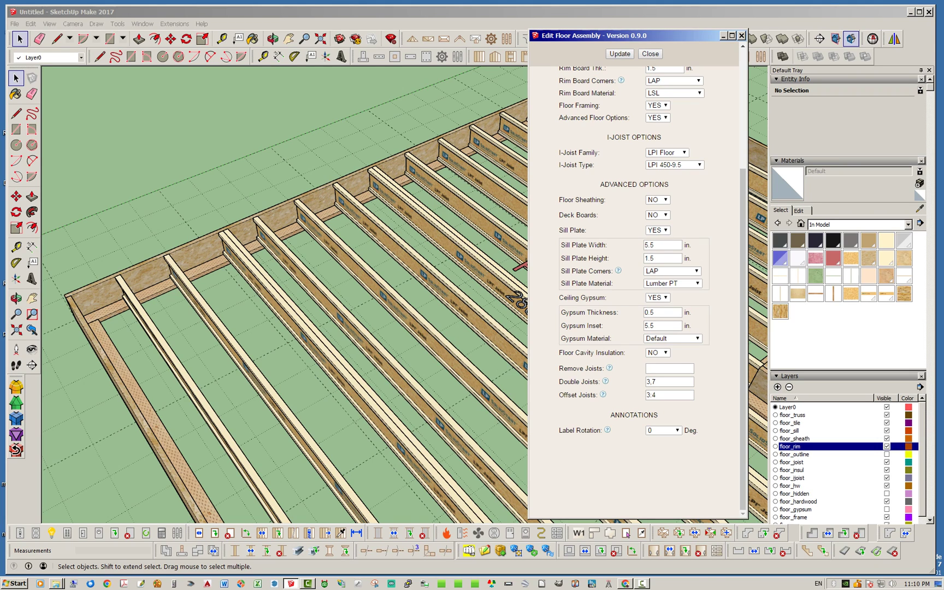
# - Add an offset of -6 in. for joist 6, making the joist offsets entry 3:4,6:-6, and update the assembly
pyautogui.click(656, 395)
pyautogui.write(',')
pyautogui.write('6')
pyautogui.write(';')
pyautogui.write('-')
pyautogui.write('6')
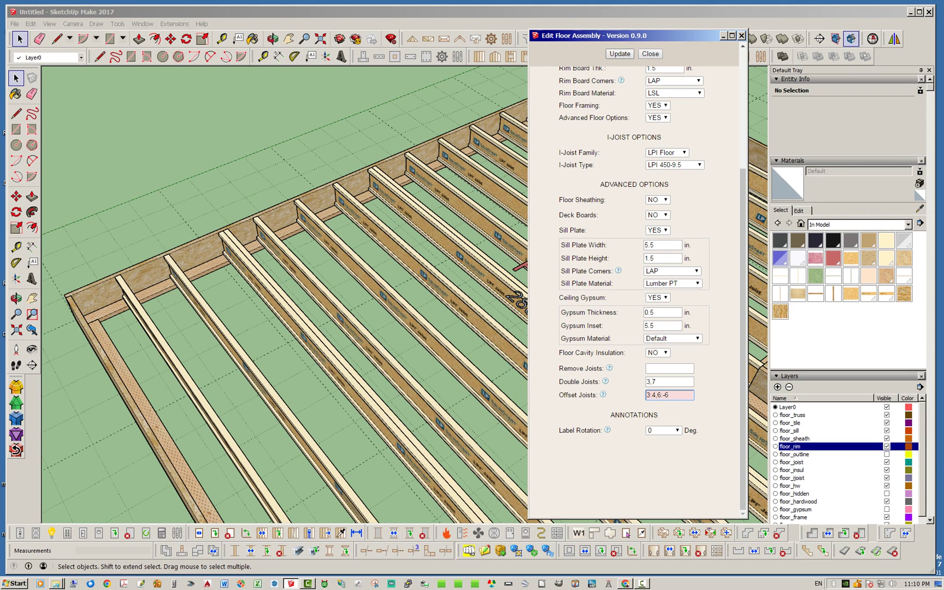
pyautogui.press('Return')
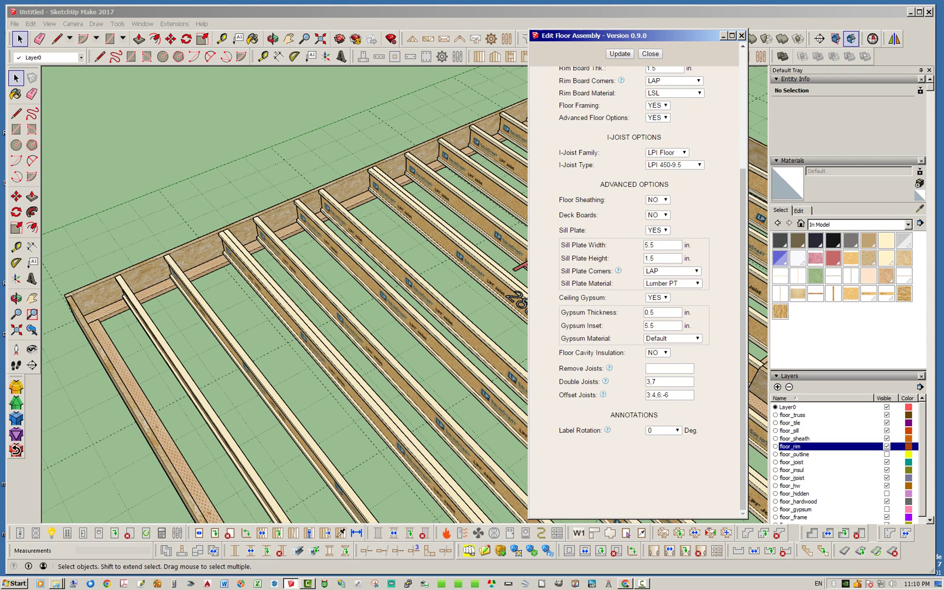
# - Review the basic, I-joist and advanced options of the floor assembly, and close the assembly editor
pyautogui.scroll(5, 634, 289)
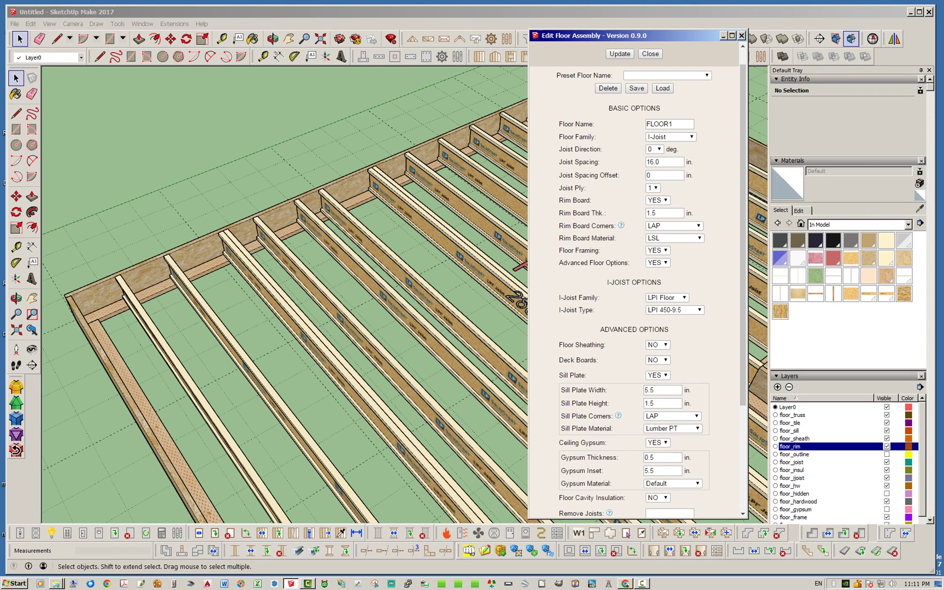
pyautogui.scroll(-3, 634, 290)
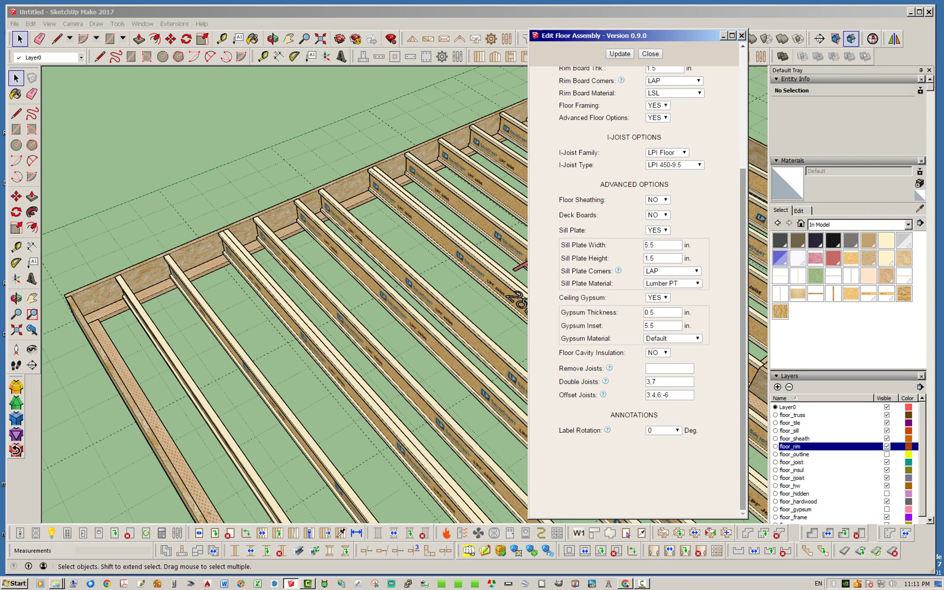
pyautogui.scroll(3, 634, 284)
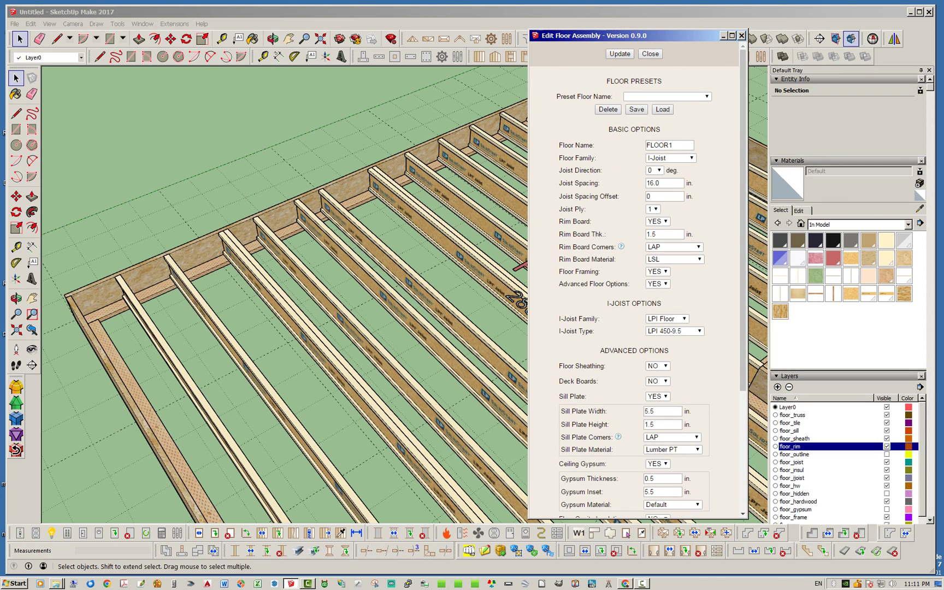
pyautogui.scroll(-3, 634, 290)
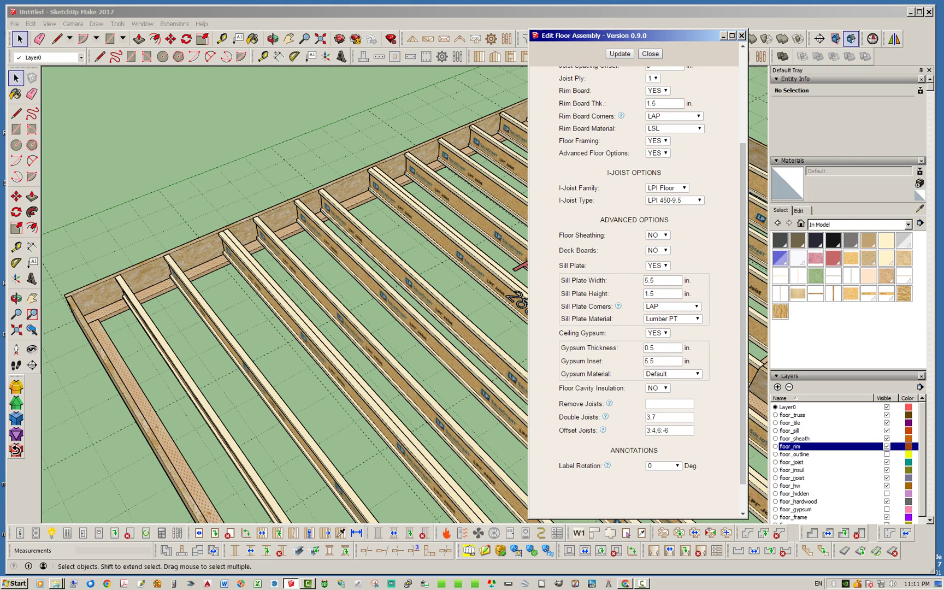
pyautogui.click(648, 53)
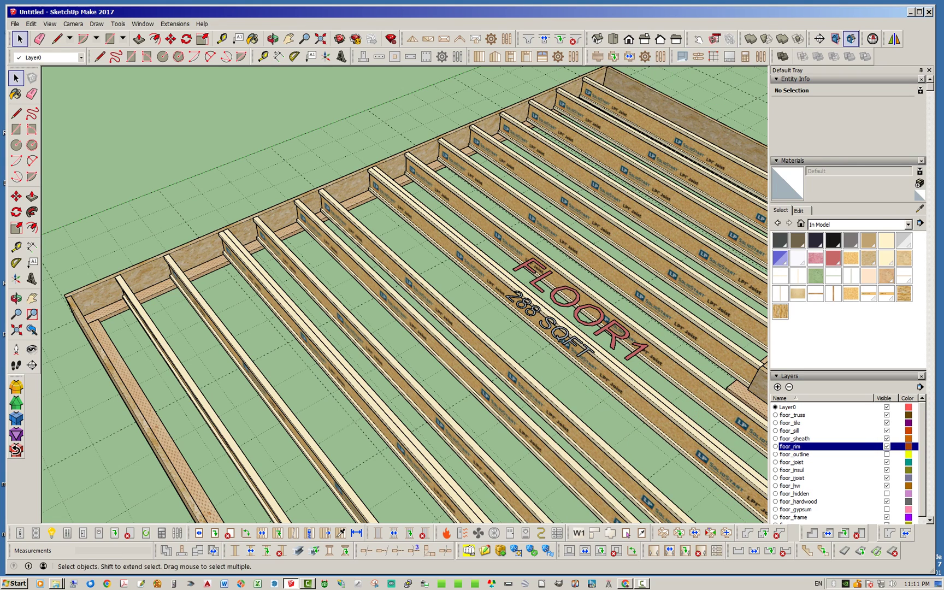
# - Examine the doubled and offset joists from another angle, and bring the entire floor framing into view
pyautogui.moveTo(383, 295); pyautogui.dragTo(415, 290, button='middle')
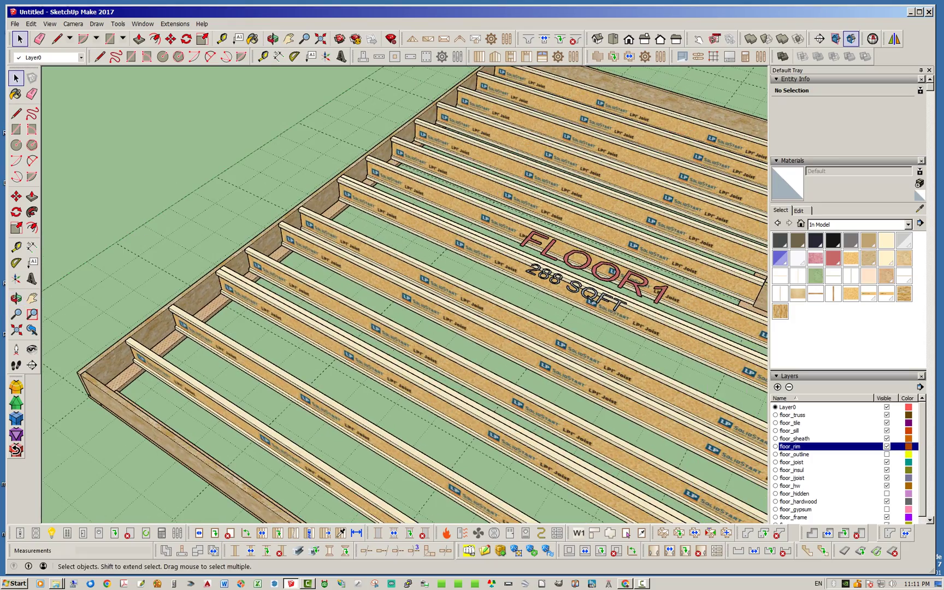
pyautogui.scroll(-3, 274, 292)
pyautogui.moveTo(344, 279); pyautogui.dragTo(306, 219, button='middle')
pyautogui.scroll(-2, 308, 216)
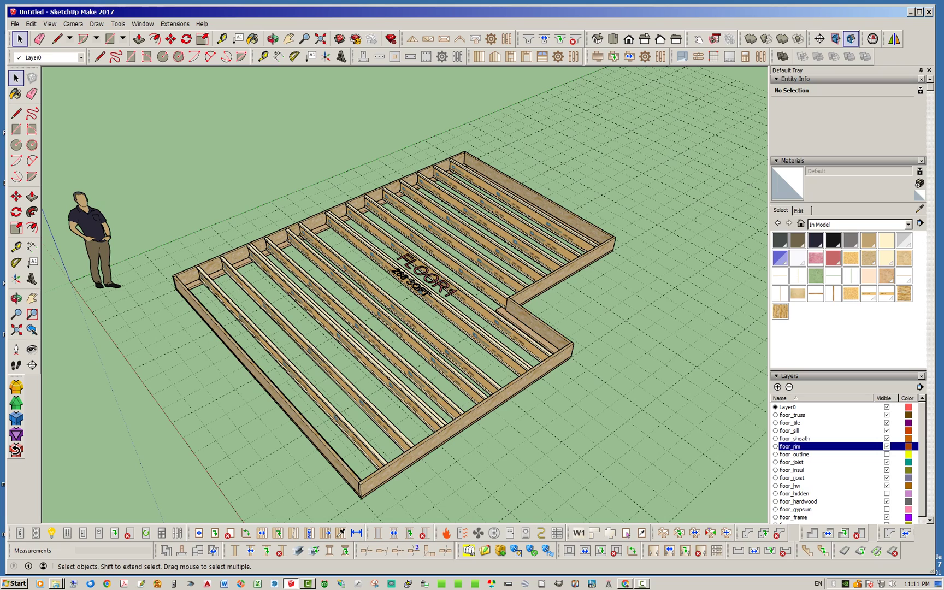